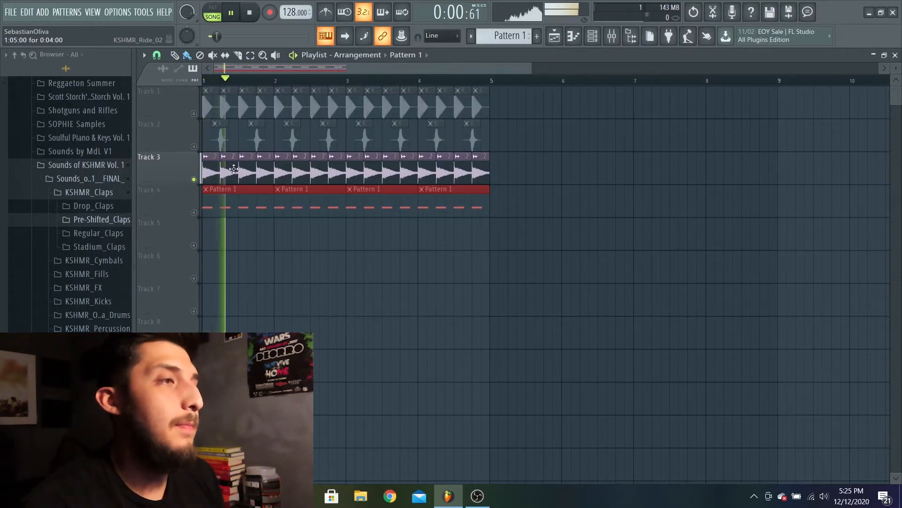
Solo Track 4 in the playlist and listen to the Pattern 1 clips on their own.
left_click(196, 212)
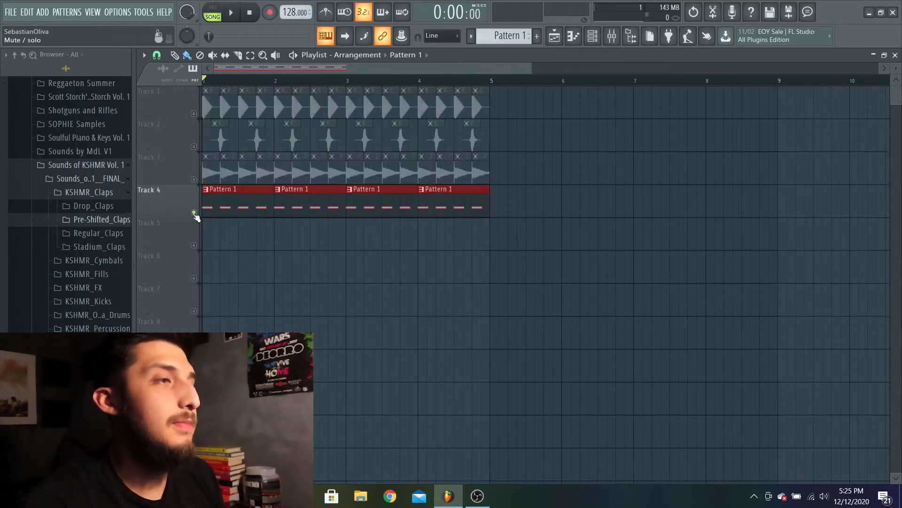
key("space")
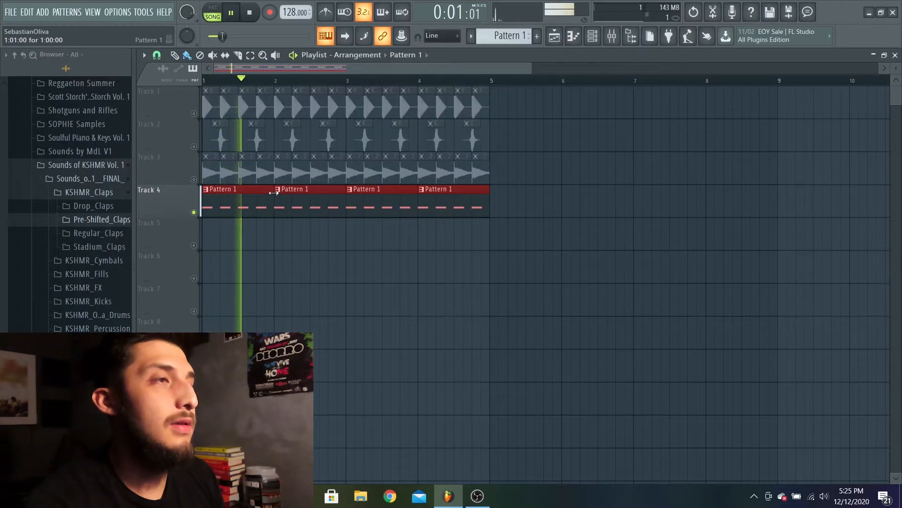
key("space")
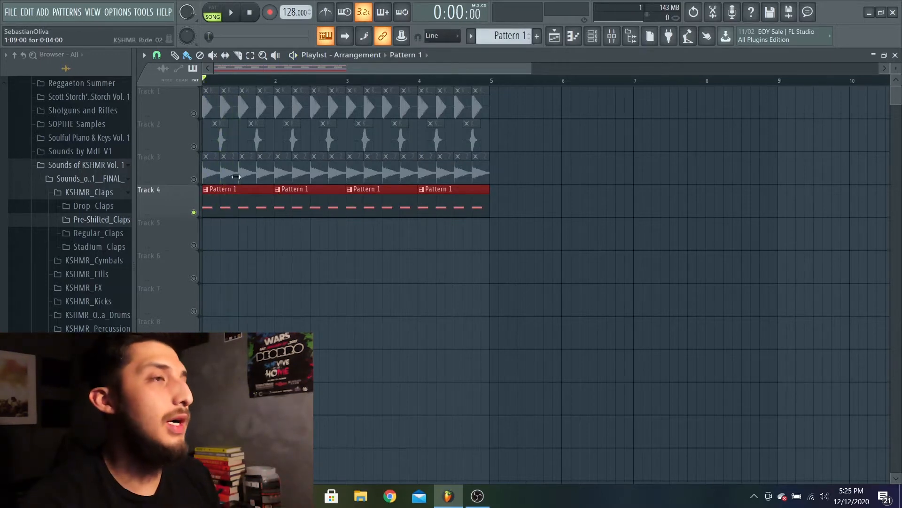
Turn all playlist tracks back on and play back the full beat.
left_click(193, 115)
left_click(193, 115)
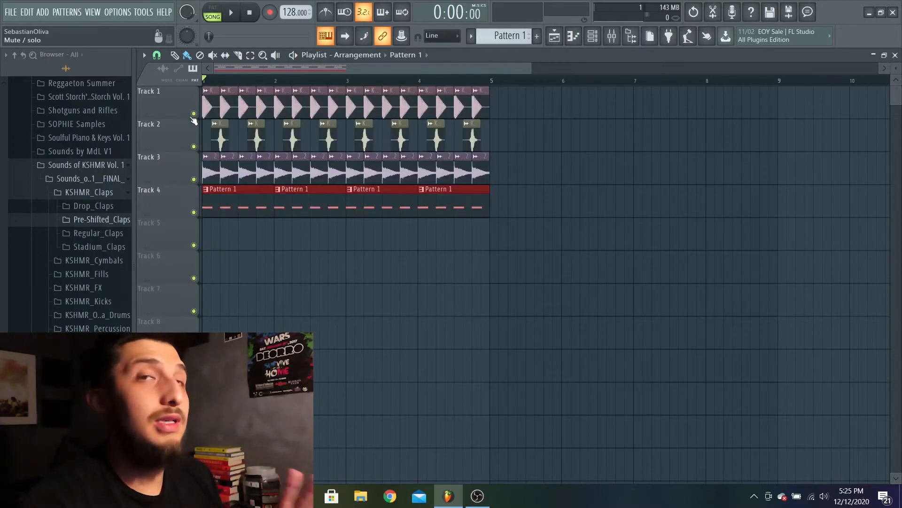
key("space")
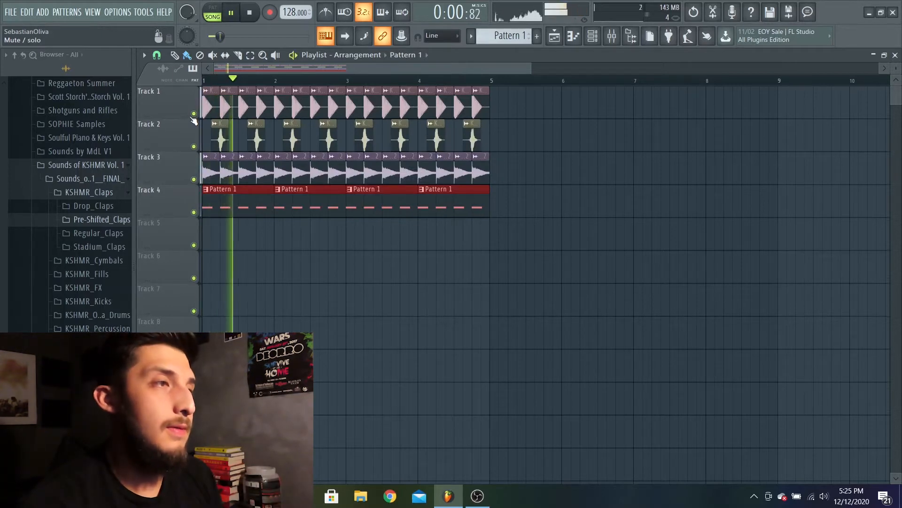
key("space")
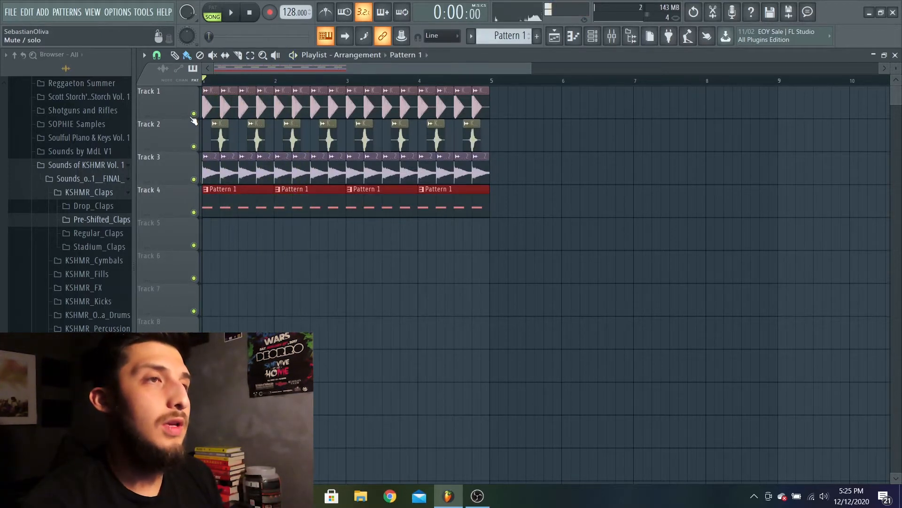
Route the KSHMR_Punchy_Kick_07 sample to mixer track 5 and place the mixer window over the playlist area.
double_click(357, 102)
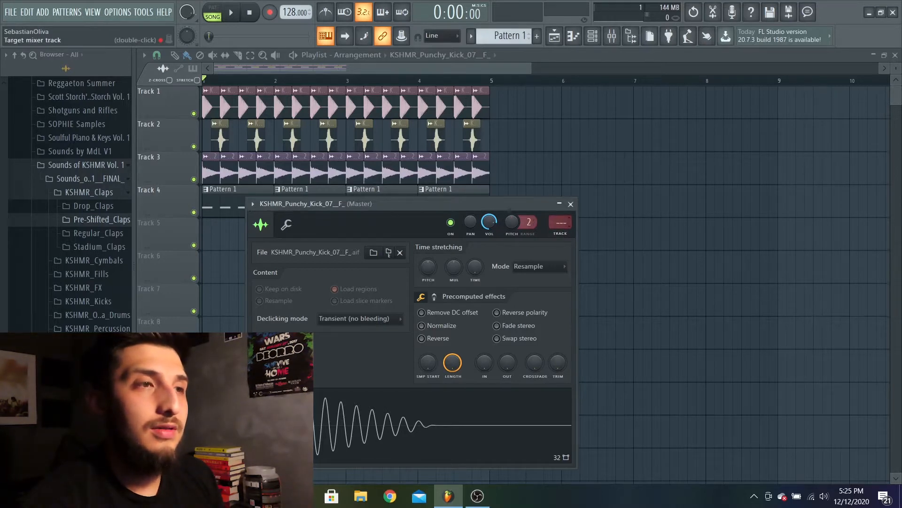
left_click_drag(560, 222, 561, 216)
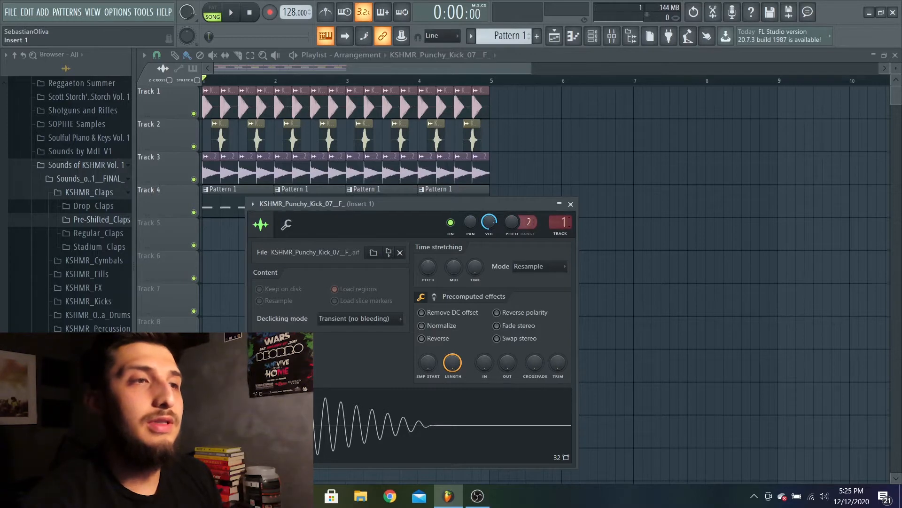
left_click(564, 237)
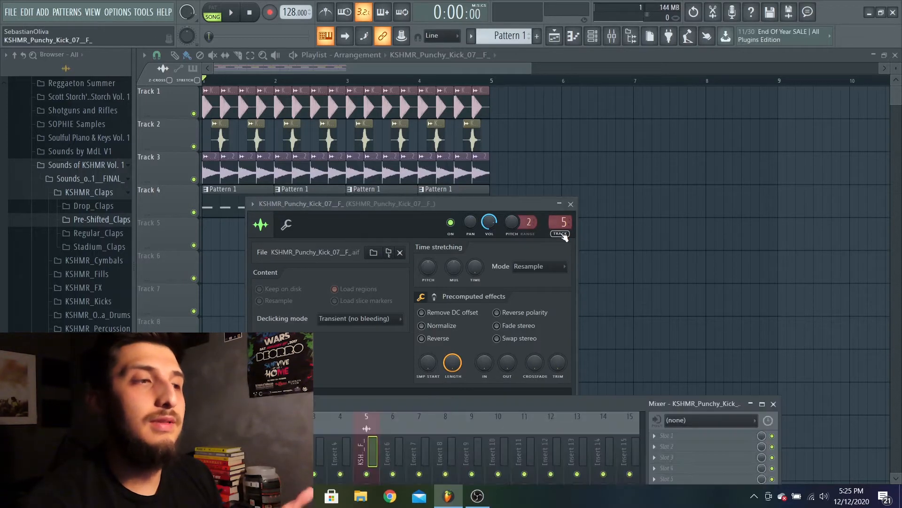
left_click_drag(457, 401, 487, 206)
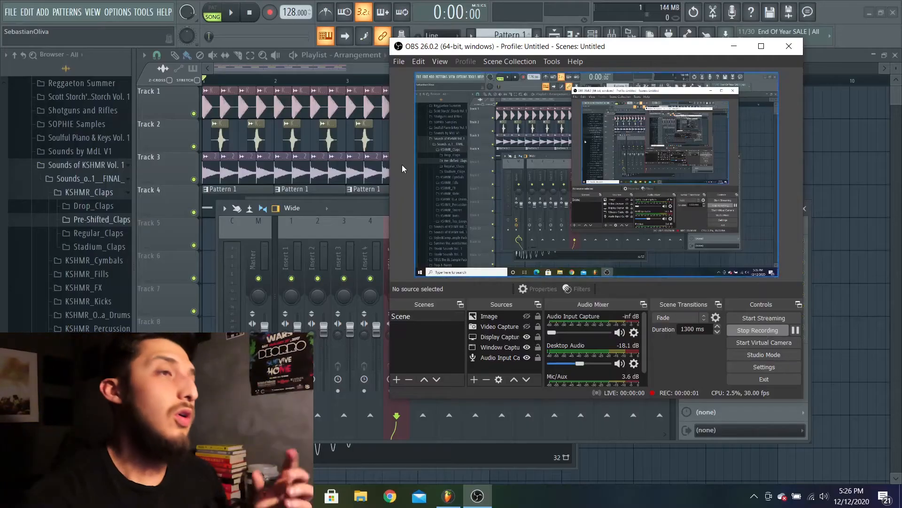
left_click(365, 210)
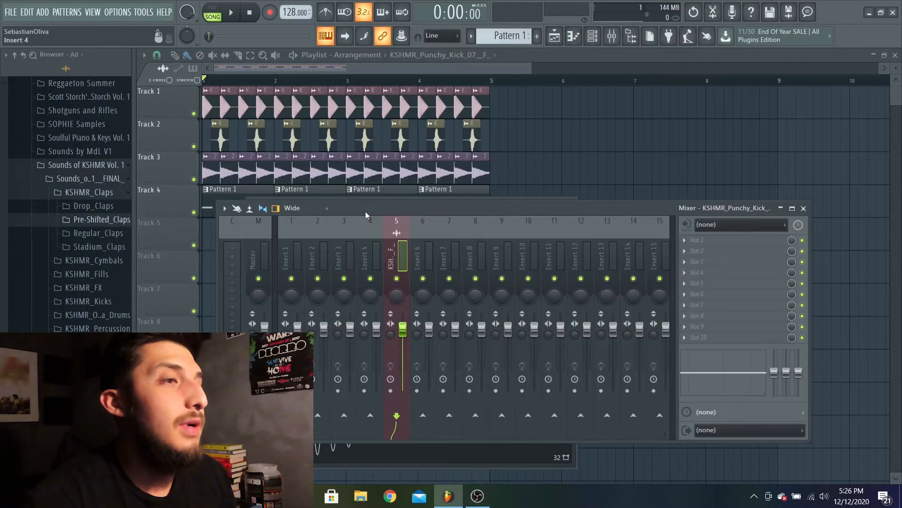
left_click_drag(505, 212, 462, 209)
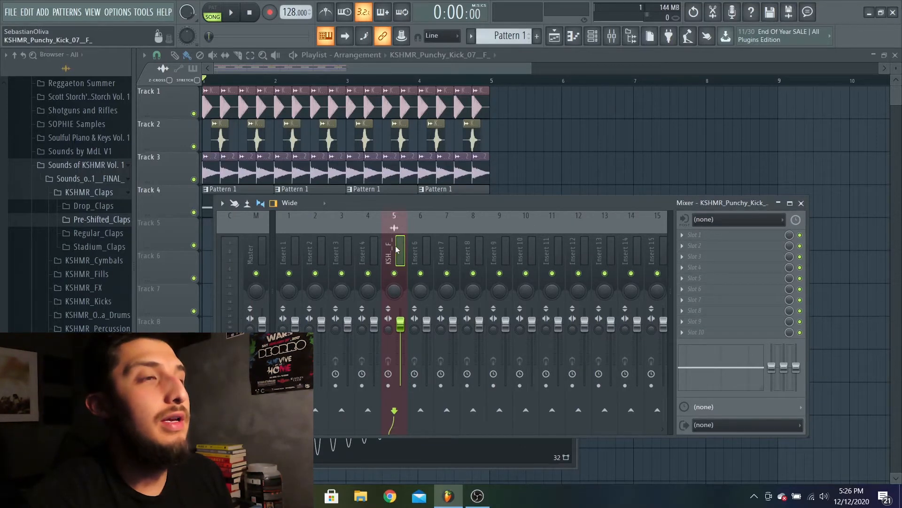
Route the KSHMR_Pre-Shifted_Claps_01 sample on Track 2 to mixer track 6.
double_click(226, 137)
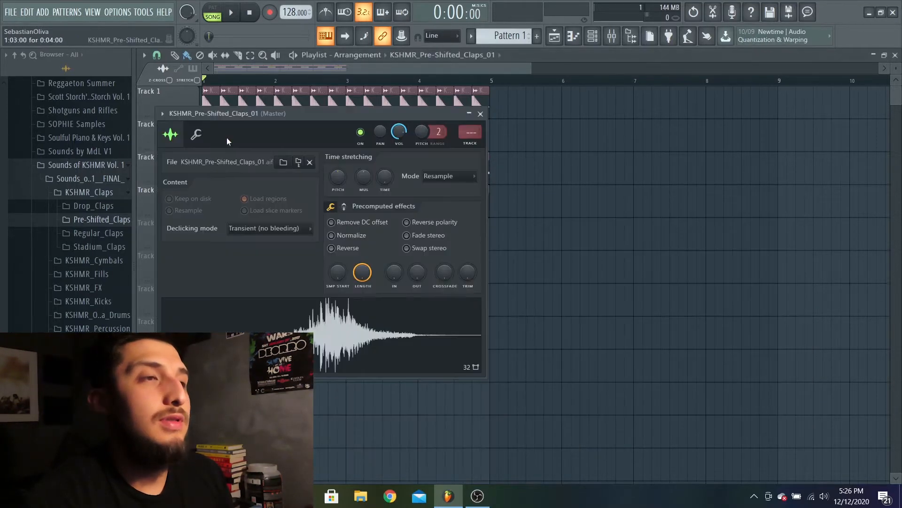
left_click(476, 143)
left_click(504, 72)
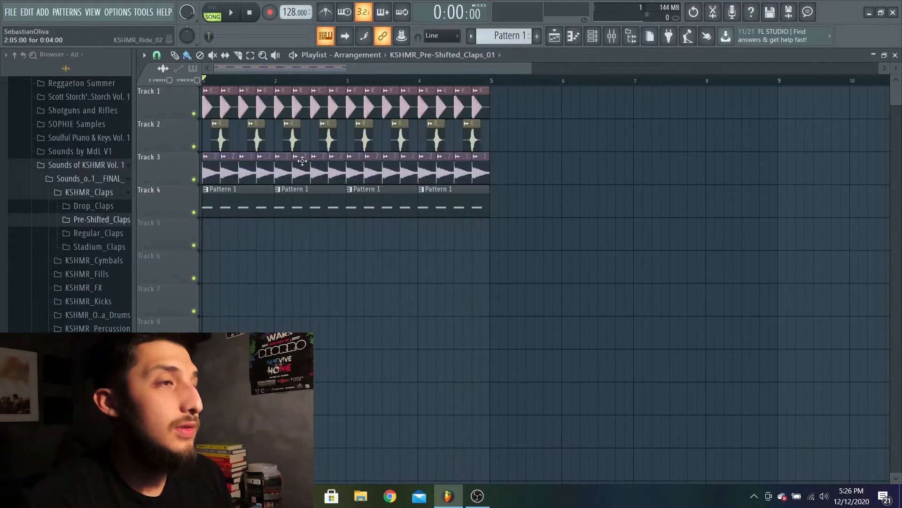
Route the KSHMR_Ride_02 sample on Track 3 to mixer track 7.
double_click(299, 161)
left_click(460, 130)
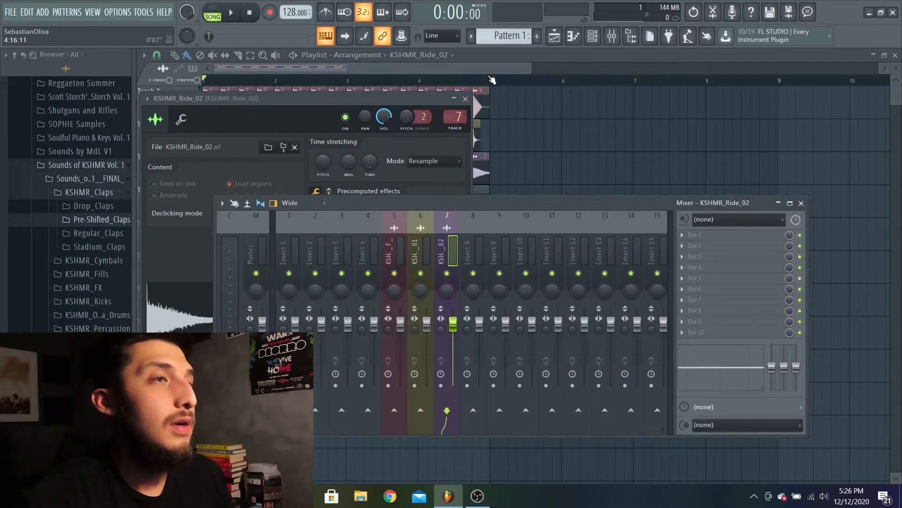
left_click(496, 68)
Open the 3x Osc channel from the channel rack's Unsorted group, show its detailed settings and route it to mixer track 8.
left_click(593, 36)
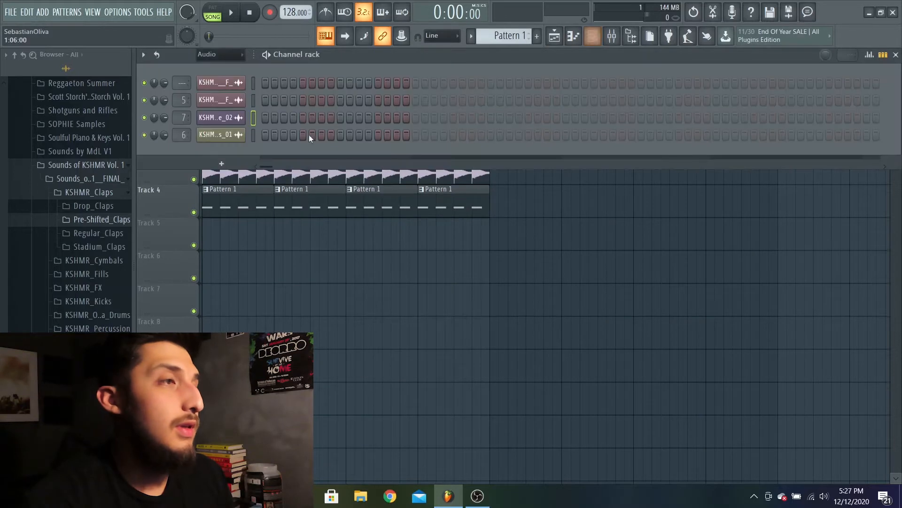
scroll(506, 34, "down", 1)
scroll(505, 34, "up", 1)
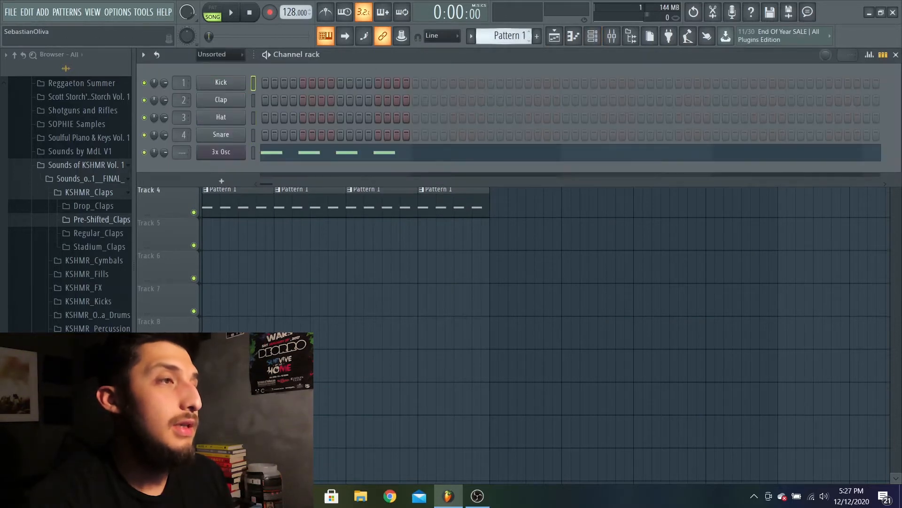
left_click(220, 155)
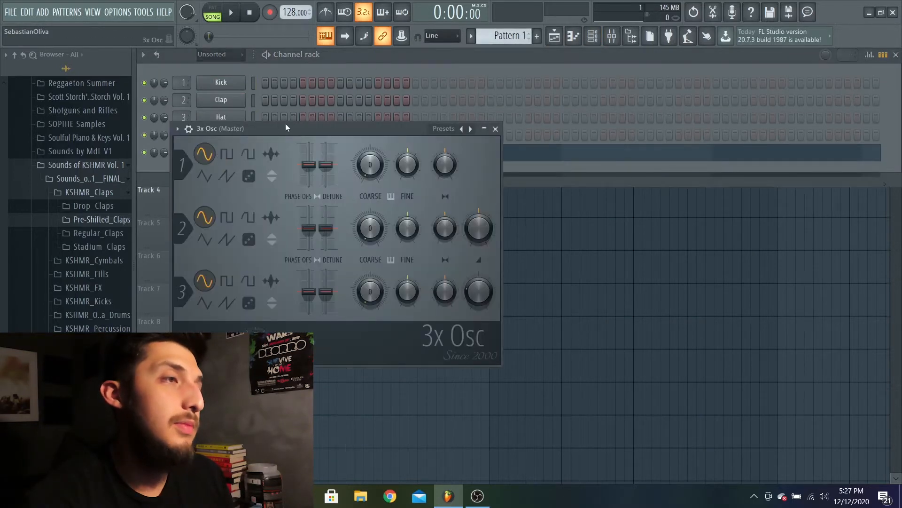
left_click_drag(286, 128, 389, 176)
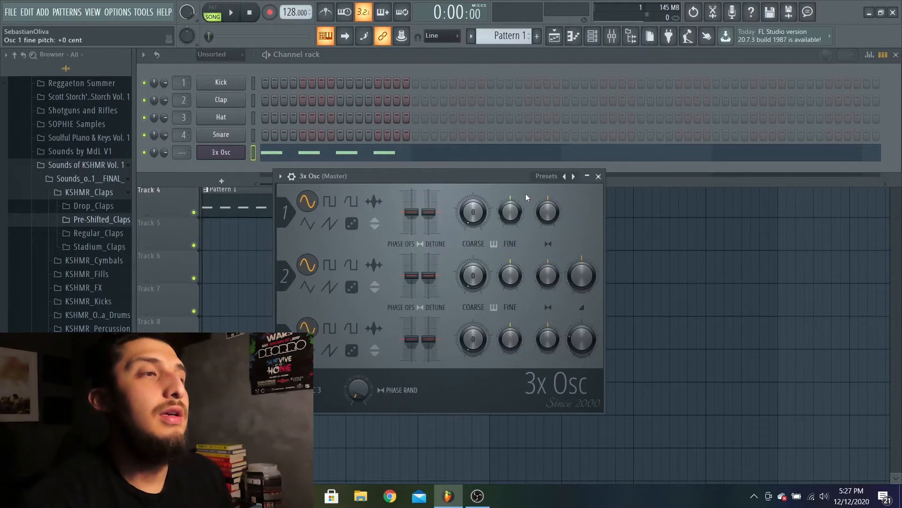
left_click(293, 177)
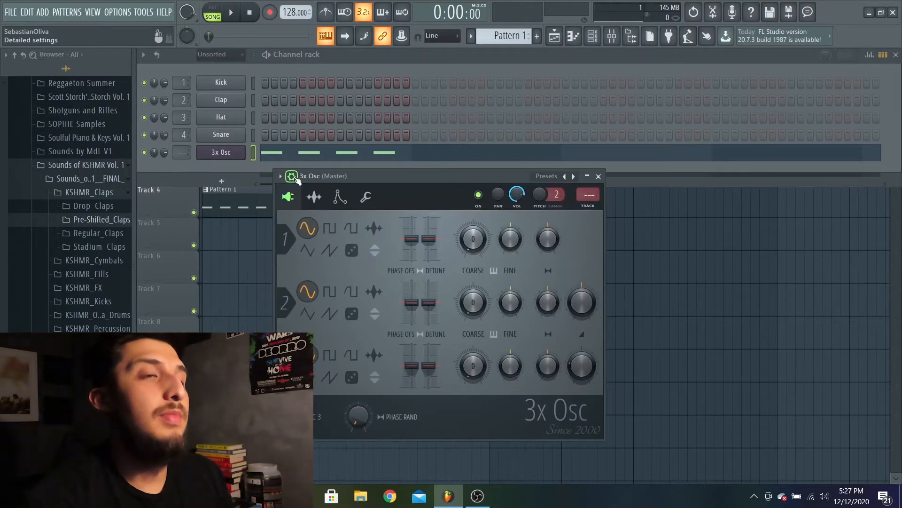
left_click(591, 207)
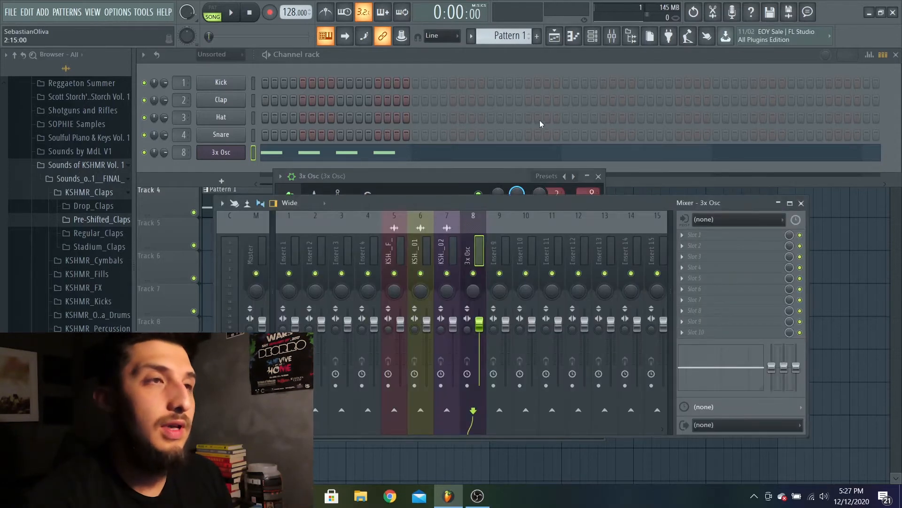
Show the mixer over the playlist and play the beat to check the levels on the routed mixer tracks.
left_click(558, 43)
left_click(612, 36)
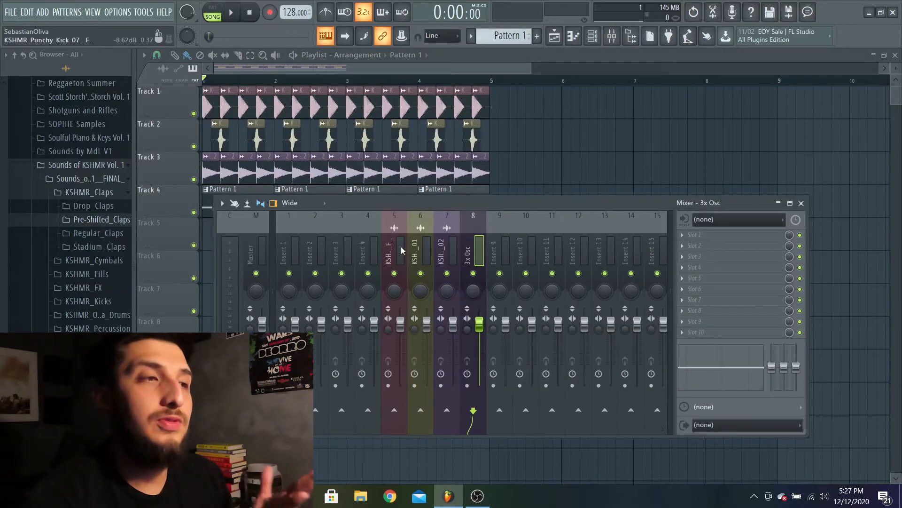
key("space")
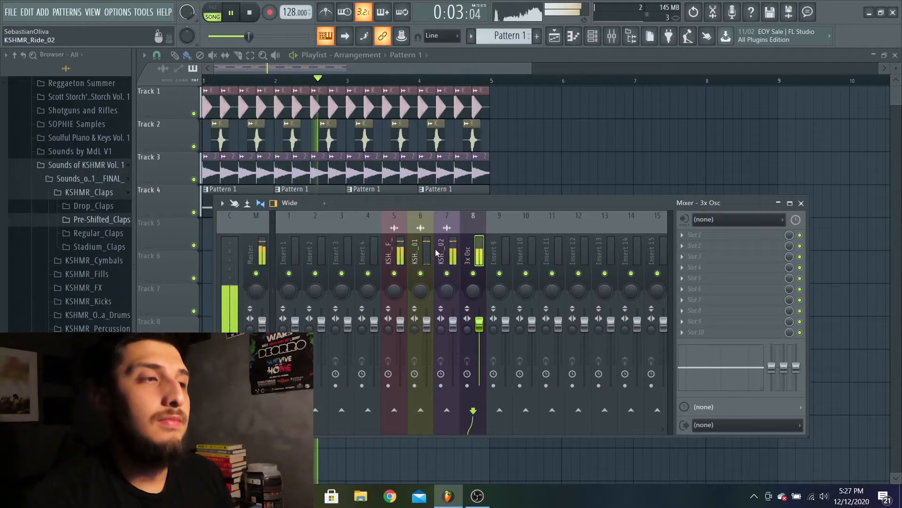
key("space")
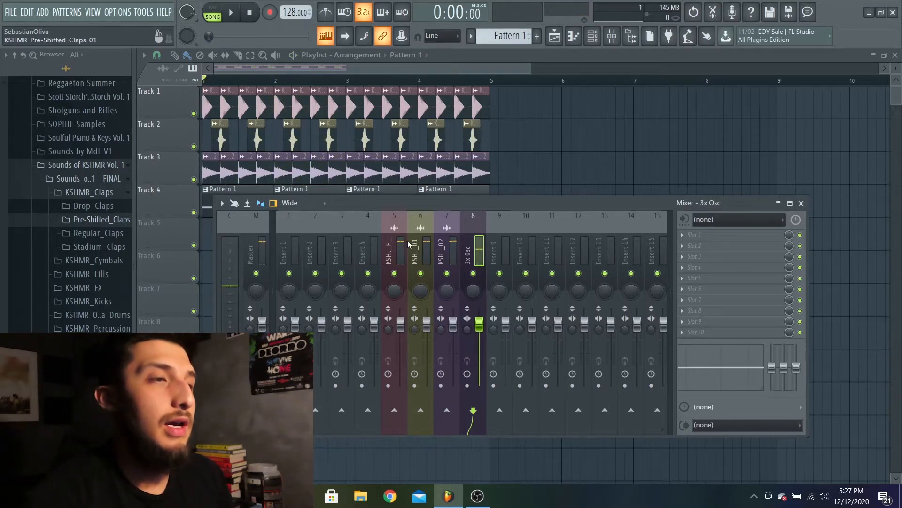
Examine the kick, clap, ride, 3x Osc and Master mixer tracks one after another, checking their routing, effect slots and levels.
left_click(447, 250)
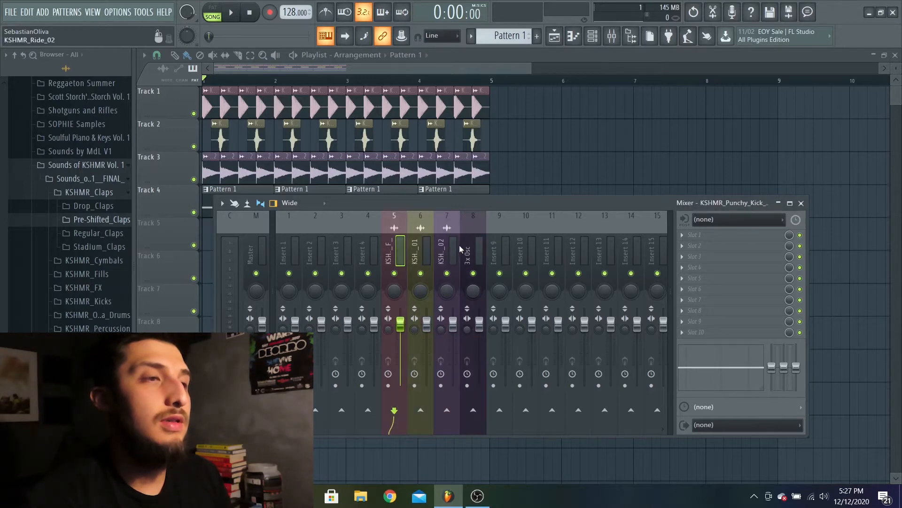
left_click(467, 249)
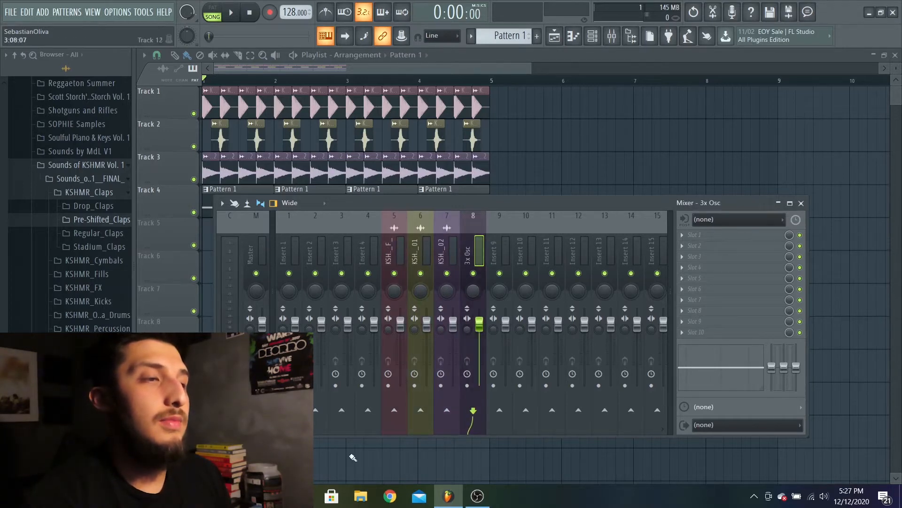
left_click(255, 241)
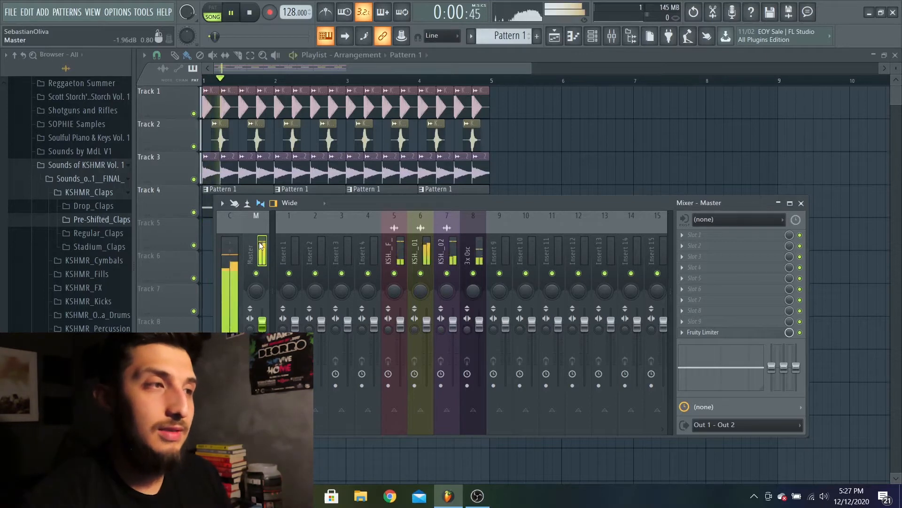
left_click(451, 232)
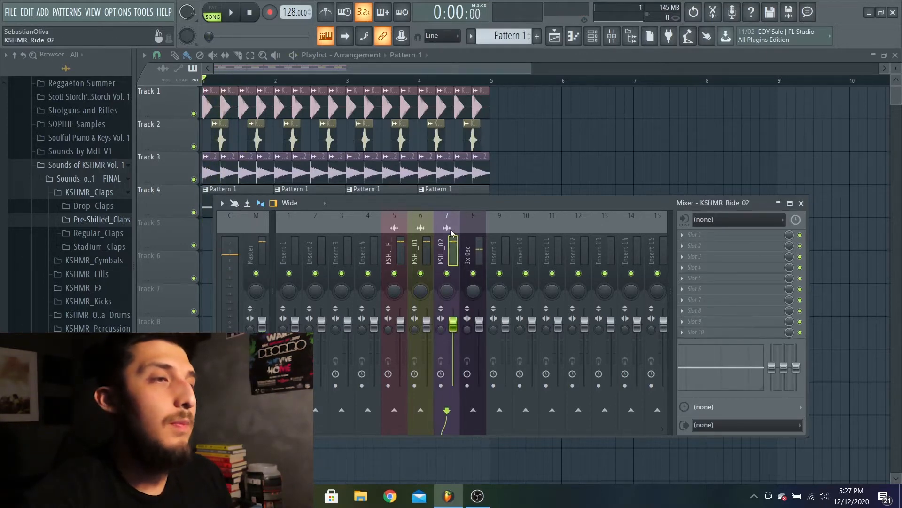
left_click(390, 232)
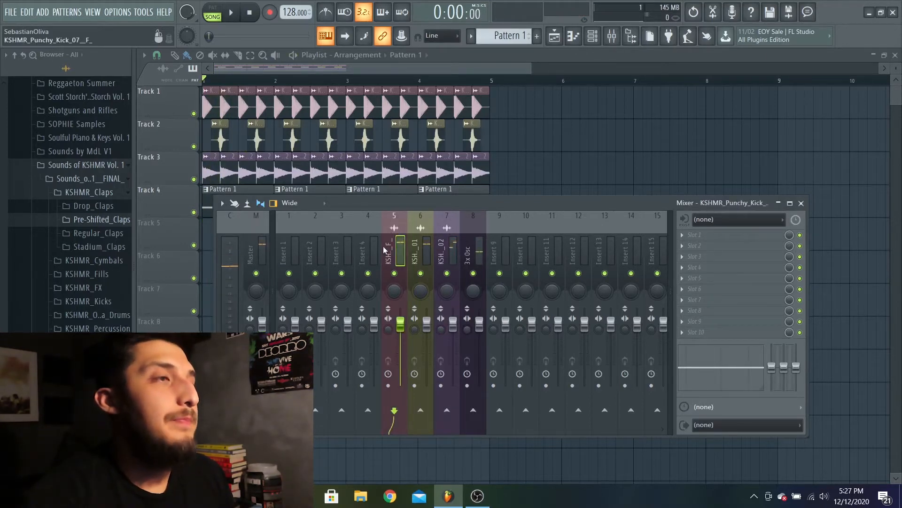
left_click(442, 242)
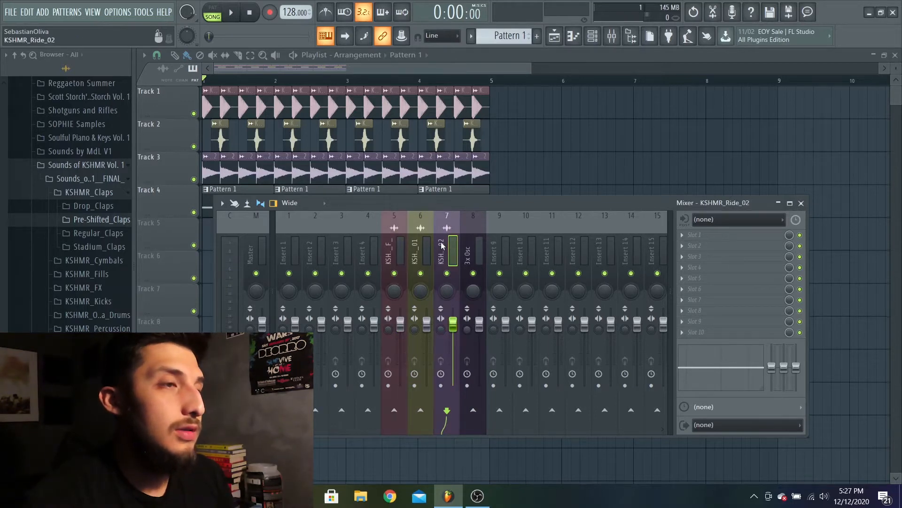
left_click(390, 244)
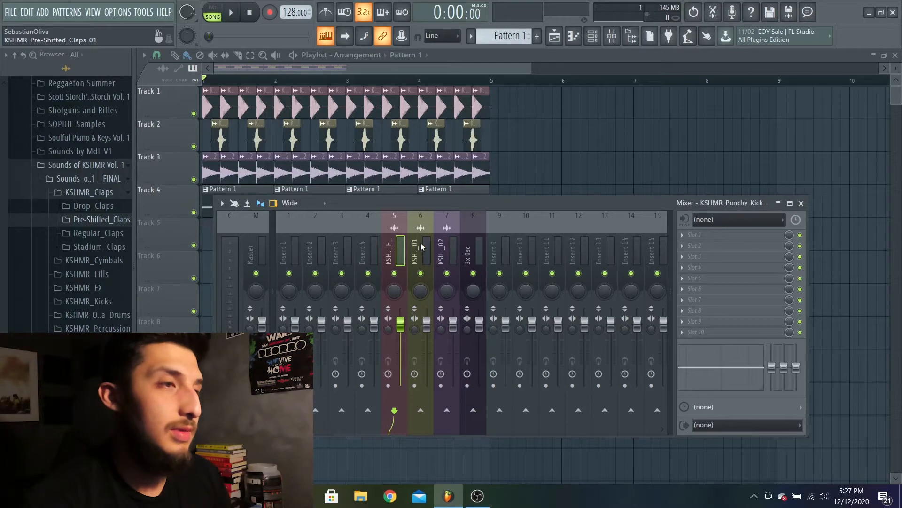
left_click(423, 242)
left_click(454, 248)
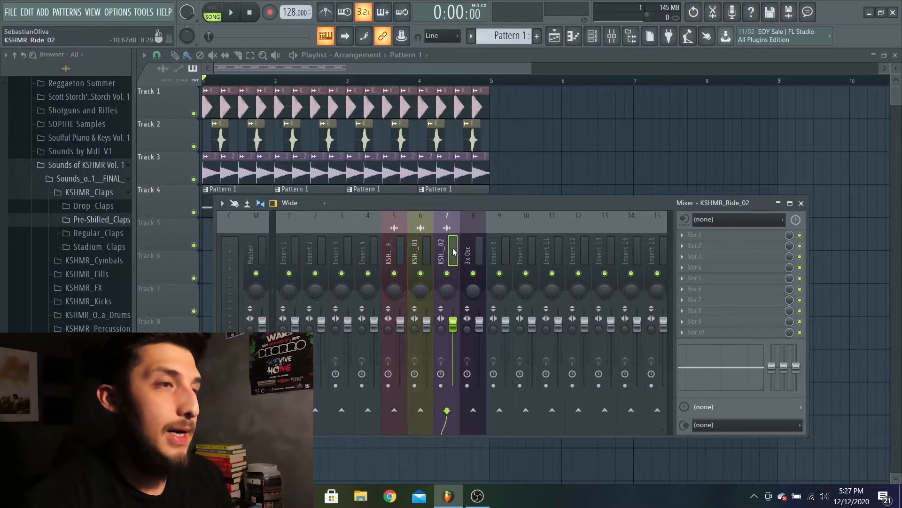
left_click(476, 249)
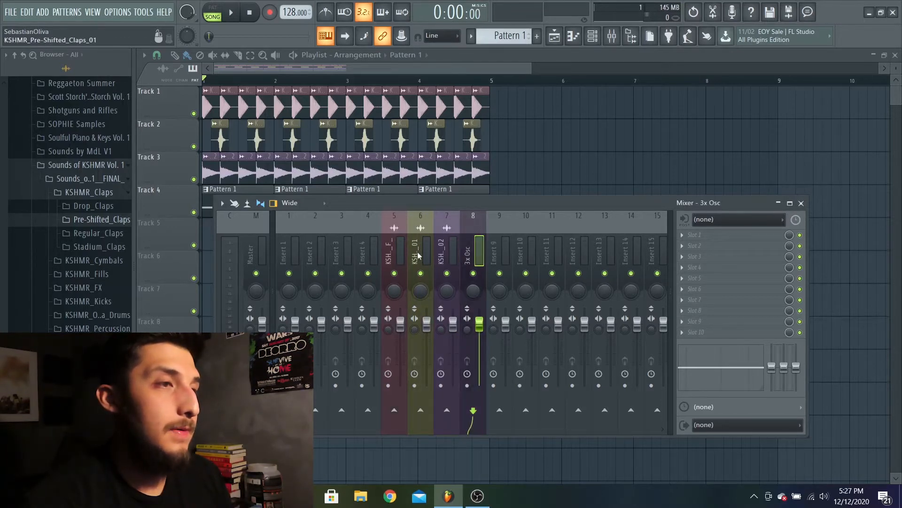
Solo the KSHMR_Ride_02 mixer track during playback and select the kick's mixer track.
left_click(447, 250)
right_click(448, 273)
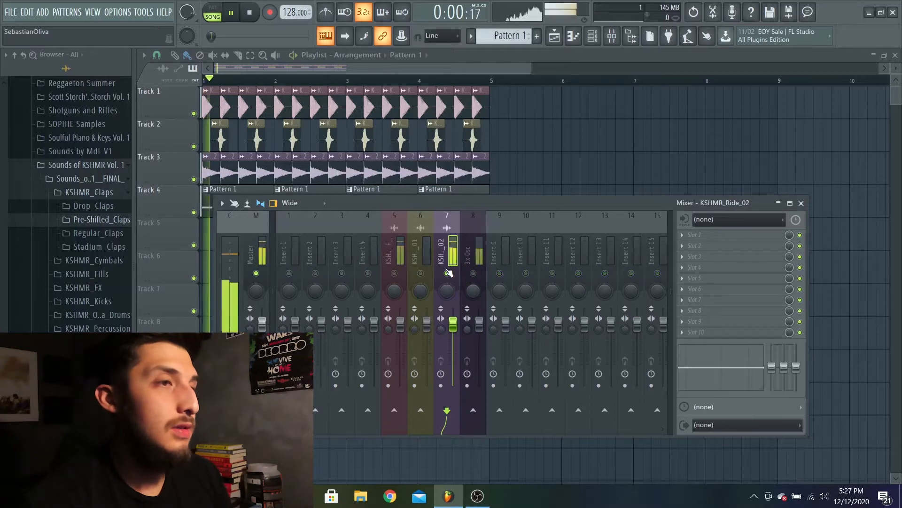
left_click(398, 247)
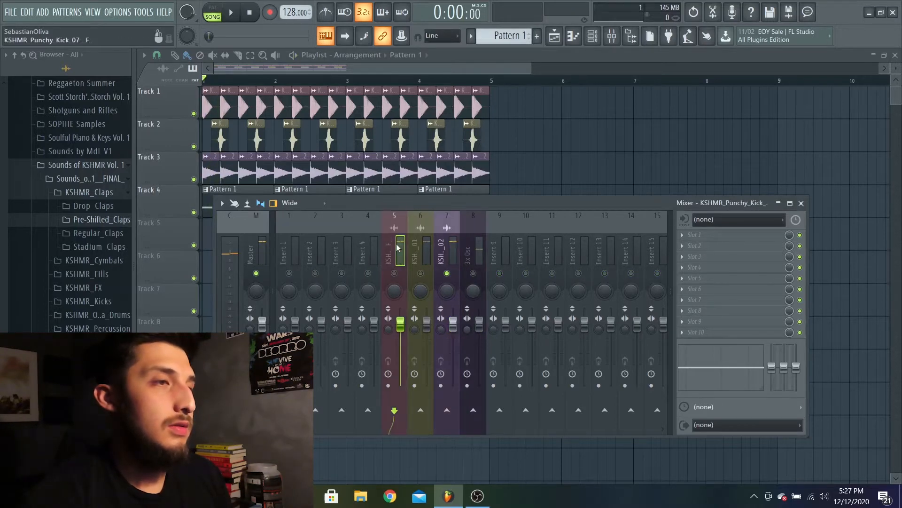
Solo the kick's mixer track and load Fruity Parametric EQ 2 into its first effect slot.
right_click(397, 273)
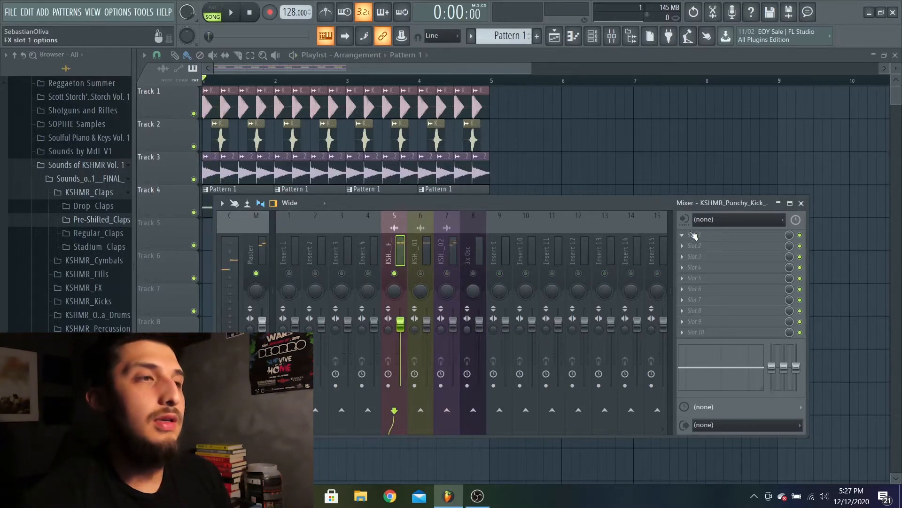
left_click(704, 240)
left_click(541, 450)
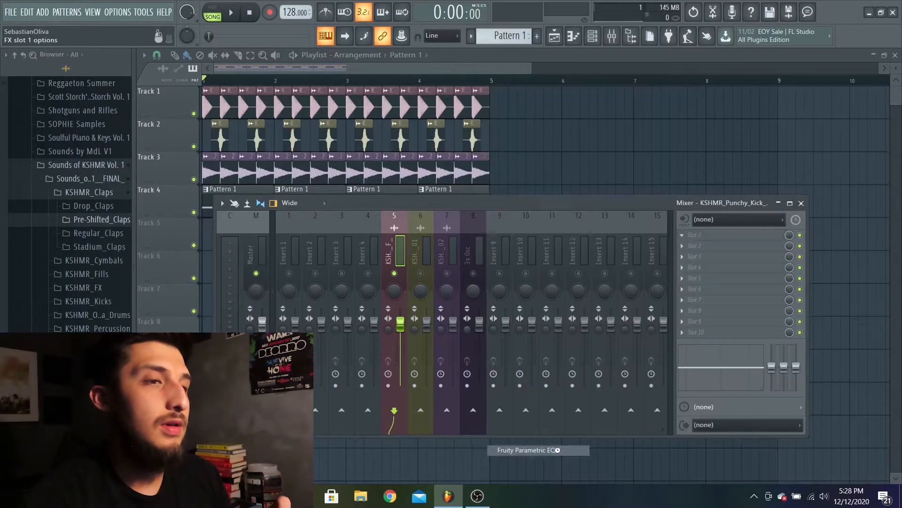
left_click_drag(412, 161, 580, 210)
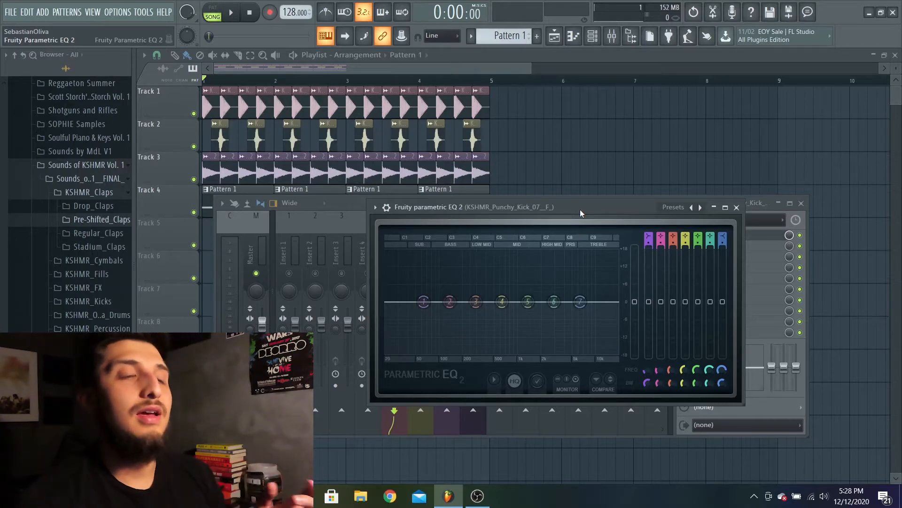
left_click_drag(537, 212, 470, 129)
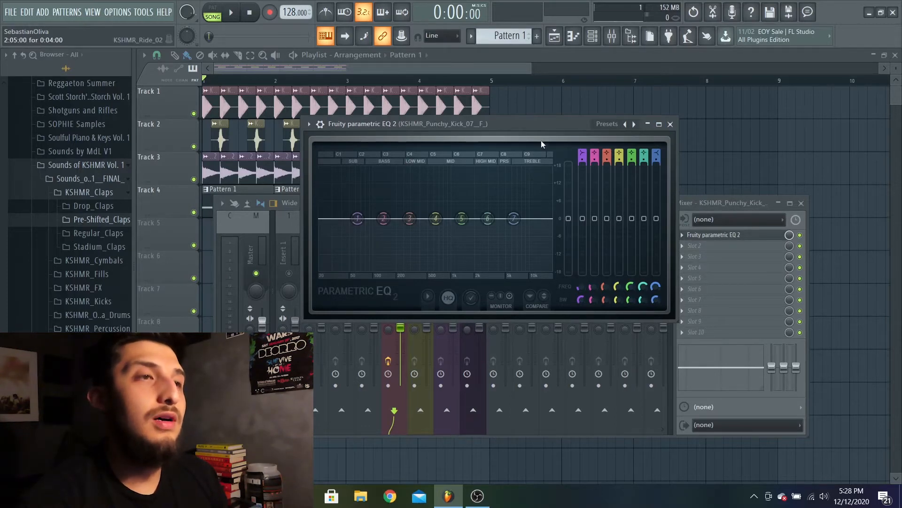
View the kick's EQ enlarged, restore its window and play the beat to examine the kick's frequency spectrum.
left_click(659, 124)
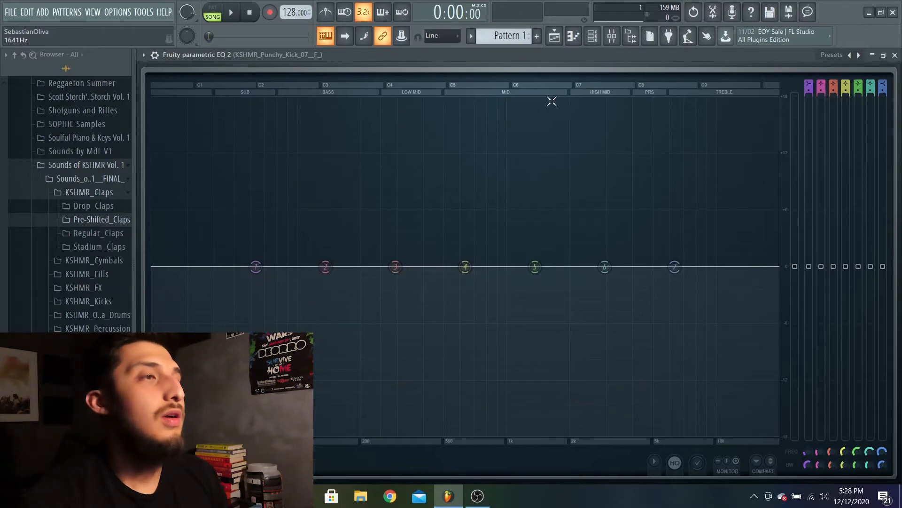
left_click(884, 55)
left_click_drag(535, 126, 617, 114)
key("space")
key("space")
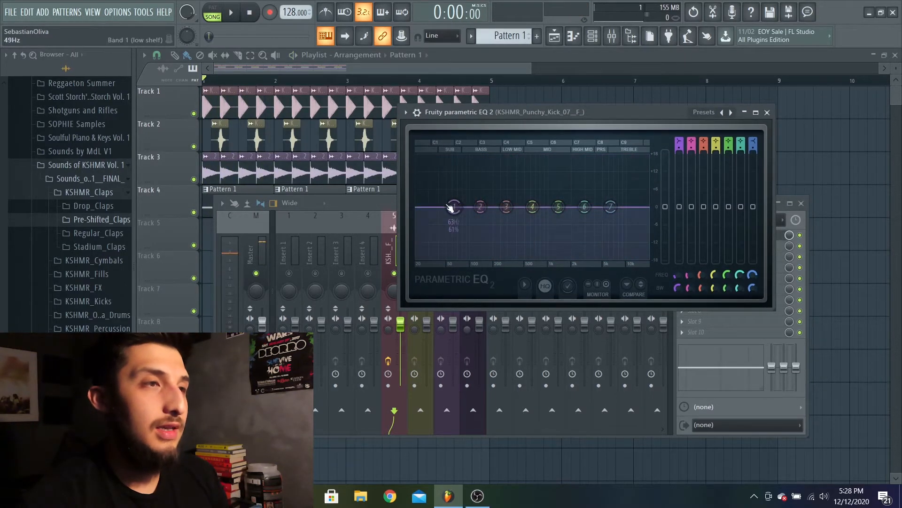
Try EQ band 1 at about 45 Hz, checking against playback, and lower its gain fully.
left_click_drag(454, 206, 443, 208)
key("space")
key("space")
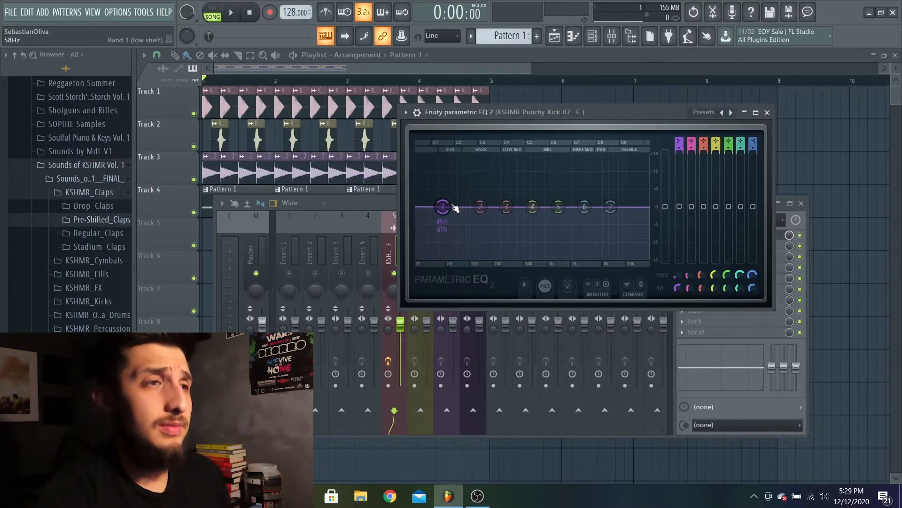
left_click_drag(435, 206, 446, 262)
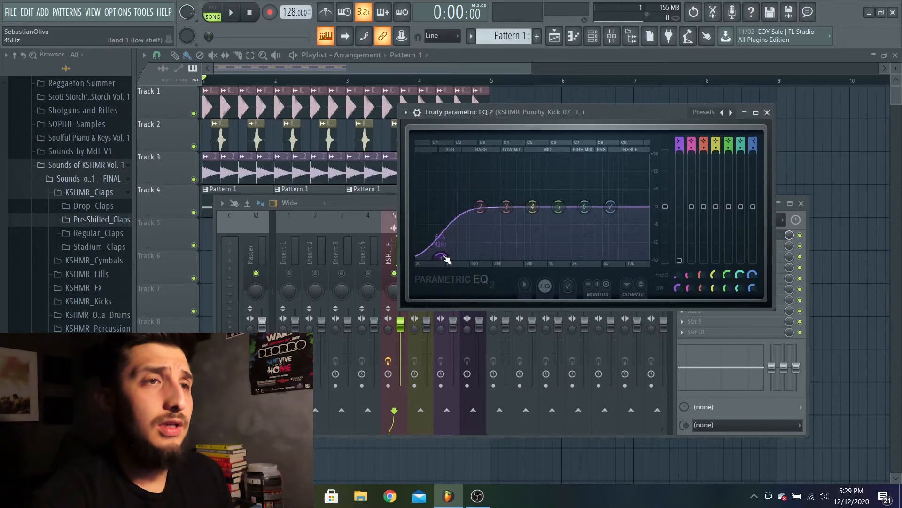
Try the Low pass and Band pass filter types on EQ band 1.
right_click(443, 258)
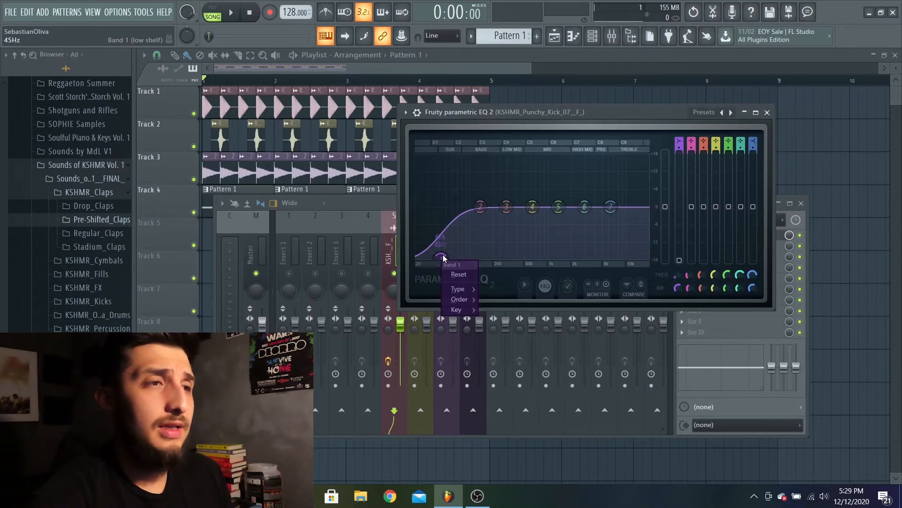
mouse_move(460, 293)
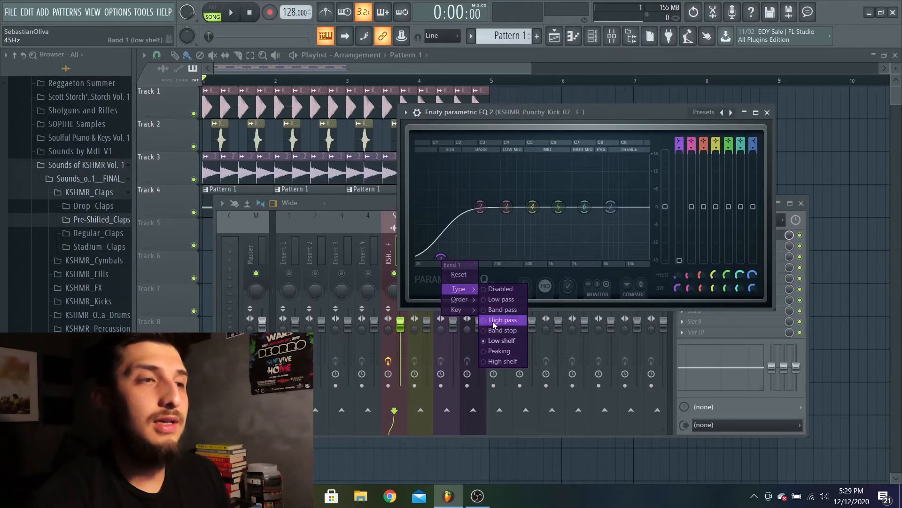
left_click(503, 300)
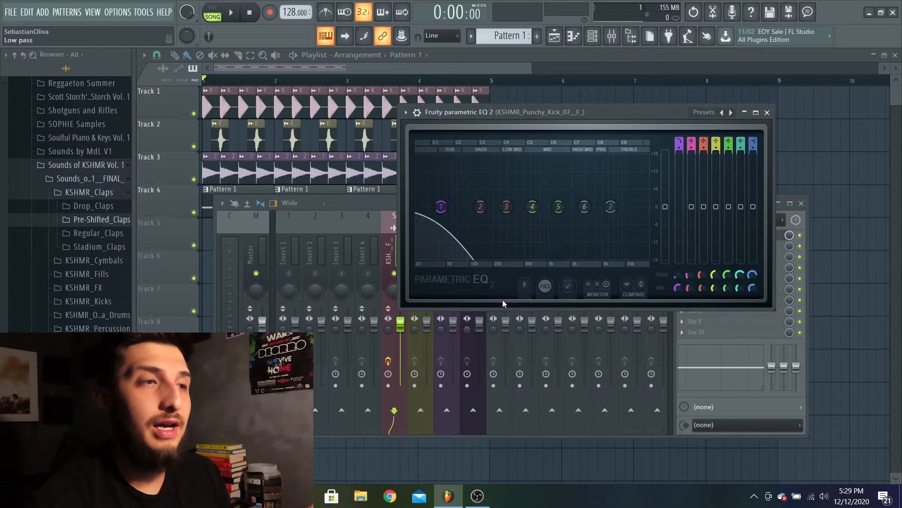
left_click_drag(440, 258, 448, 212)
right_click(442, 208)
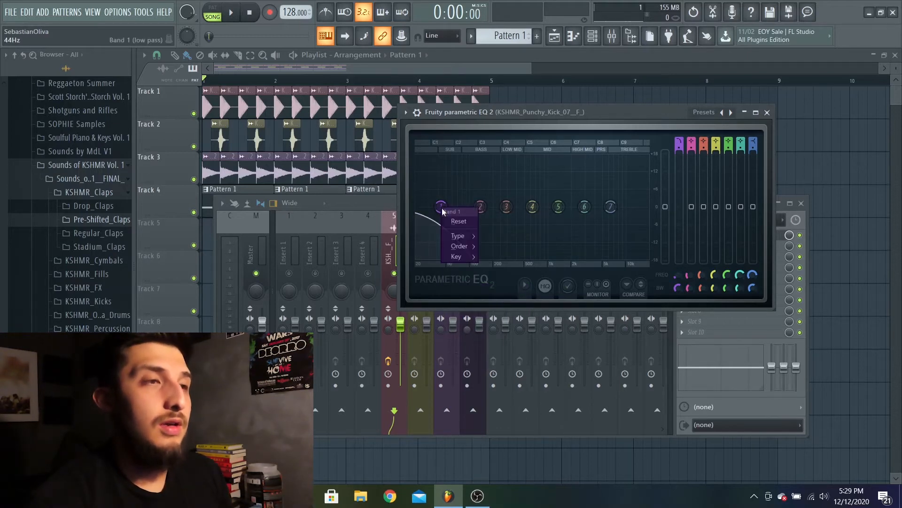
mouse_move(457, 239)
left_click(502, 257)
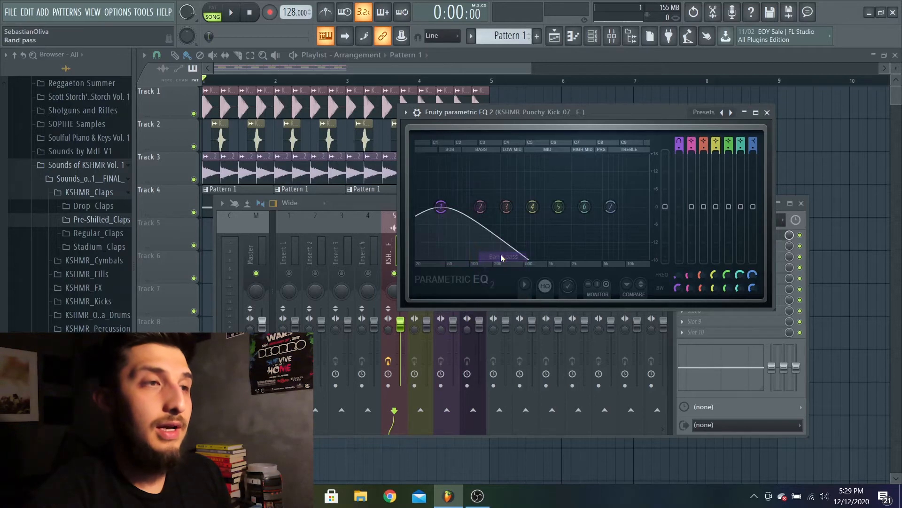
Reset EQ band 1 and restore the Default preset of Fruity Parametric EQ 2.
right_click(442, 210)
left_click(454, 221)
right_click(454, 208)
left_click(711, 111)
left_click(711, 112)
left_click(718, 118)
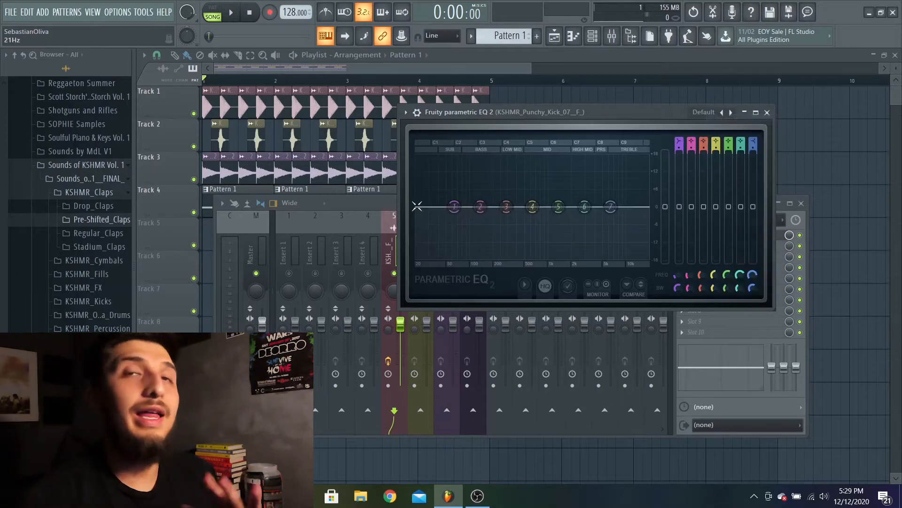
Move EQ band 1 to about 45 Hz, lower its gain fully and give it a steep slope.
left_click_drag(454, 207, 444, 206)
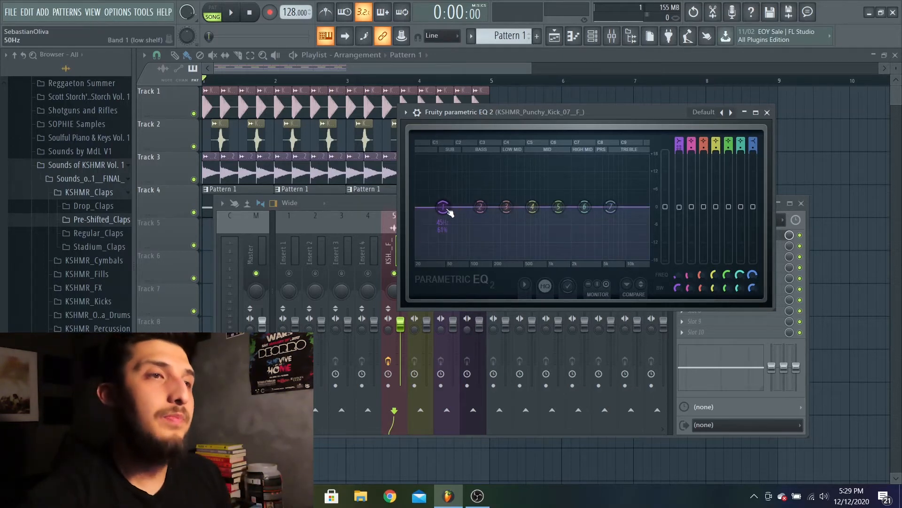
left_click_drag(443, 206, 448, 257)
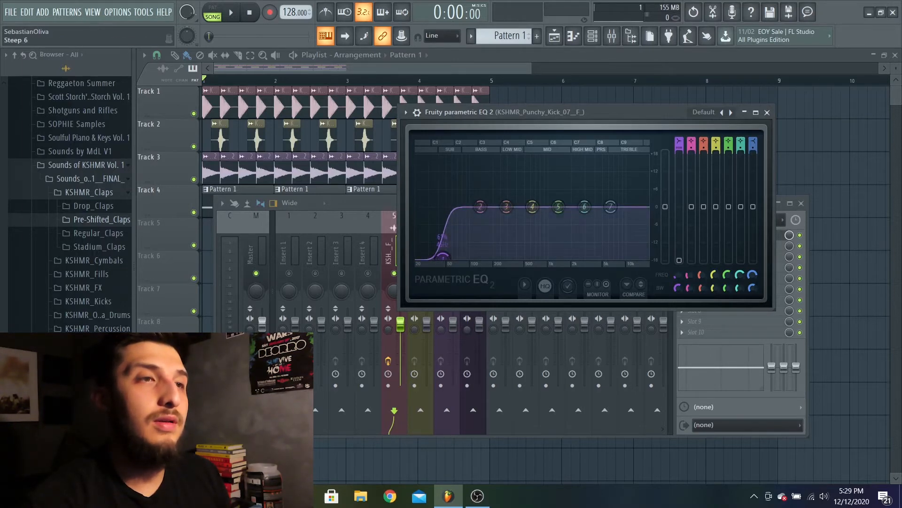
left_click_drag(678, 146, 679, 153)
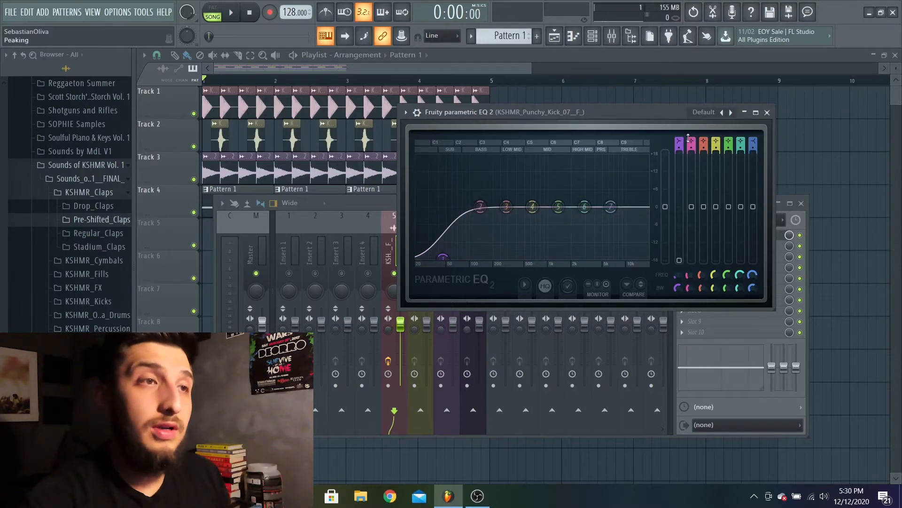
left_click_drag(678, 147, 679, 141)
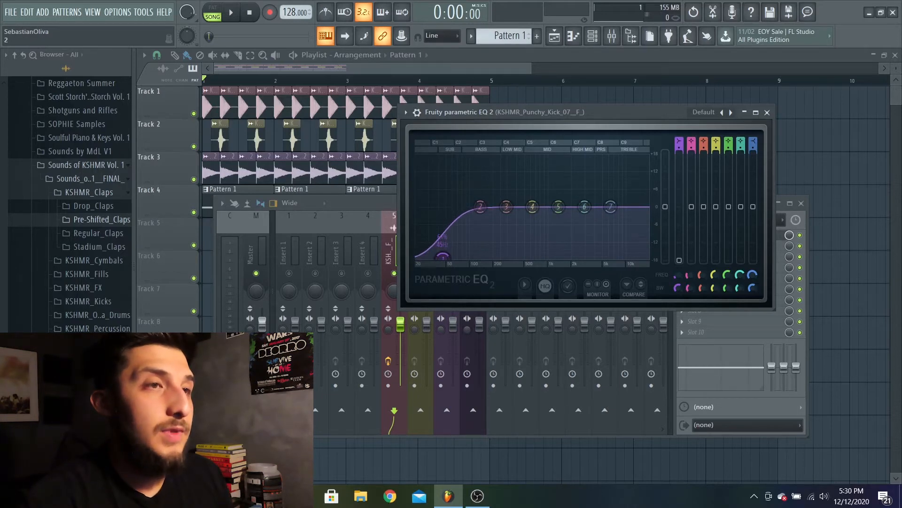
left_click_drag(680, 147, 679, 140)
Fine-tune EQ band 1 to about 43 Hz at -18 dB and play the kick to check the low cut.
left_click_drag(443, 256, 441, 260)
key("space")
key("space")
key("space")
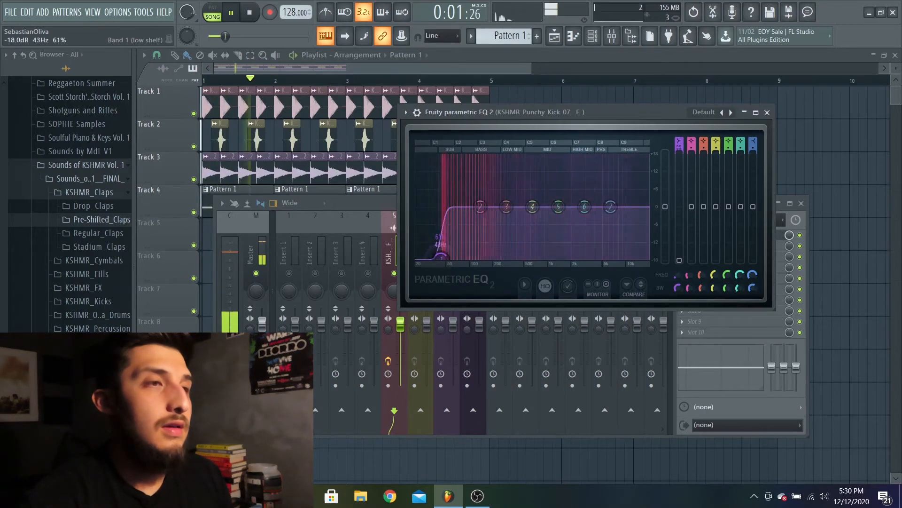
key("space")
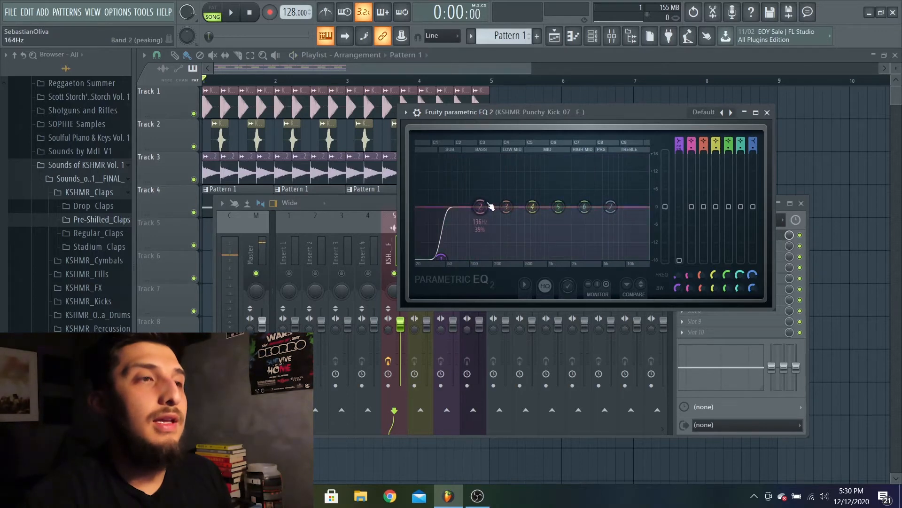
Boost EQ band 6 by about 2 dB at about 2982 Hz, comparing stronger boosts and shifting band 5 slightly higher.
mouse_move(586, 211)
left_mouse_down()
mouse_move(584, 187)
mouse_move(588, 210)
left_mouse_up()
key("space")
key("space")
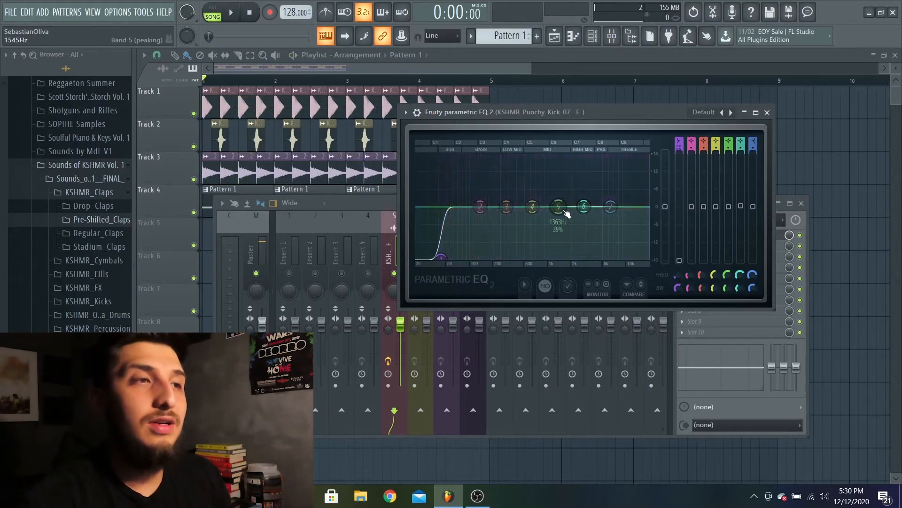
left_click_drag(562, 195, 586, 207)
key("space")
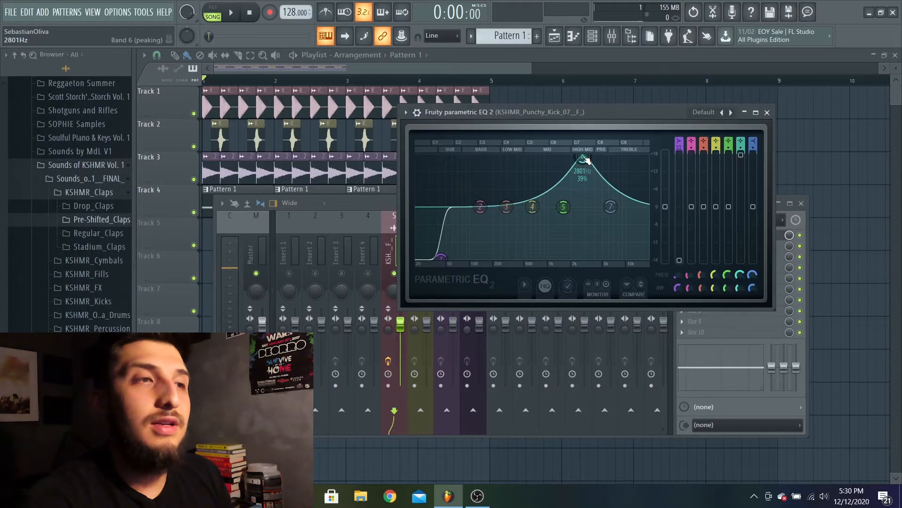
key("space")
left_click_drag(583, 158, 585, 201)
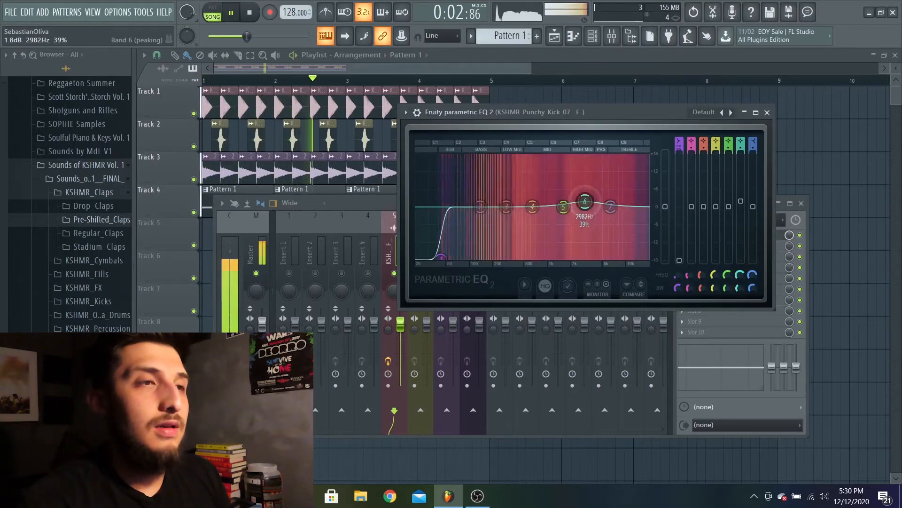
Try different bandwidths and gains on EQ band 6, from a wide boost to a very narrow peak.
scroll(586, 202, "down", 2)
scroll(588, 204, "down", 6)
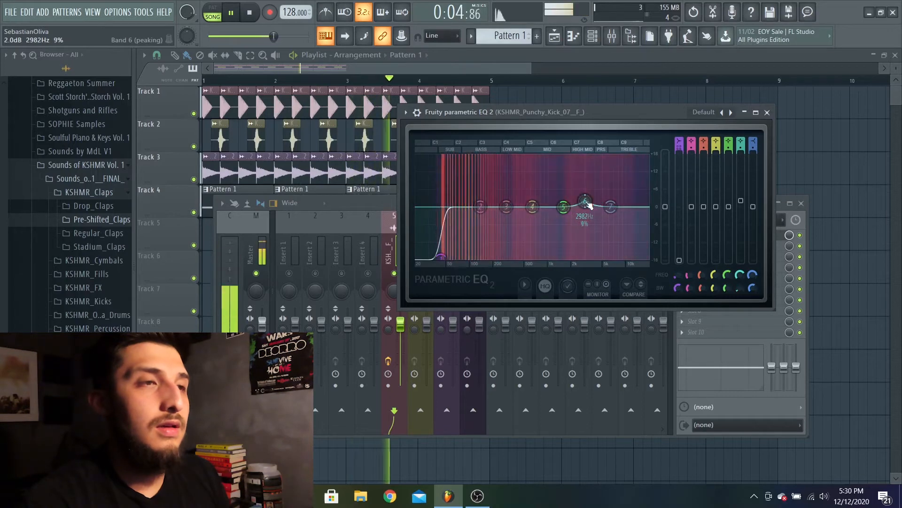
scroll(588, 204, "down", 1)
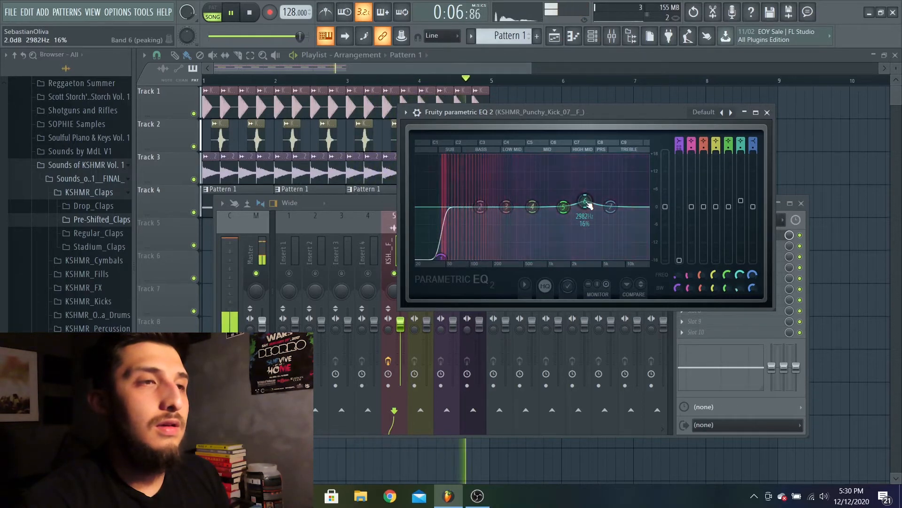
key("space")
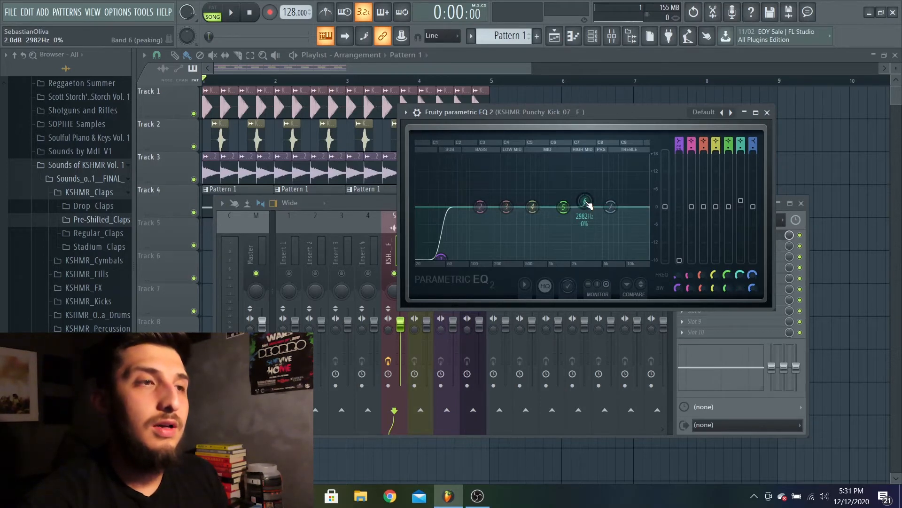
left_click_drag(586, 203, 589, 184)
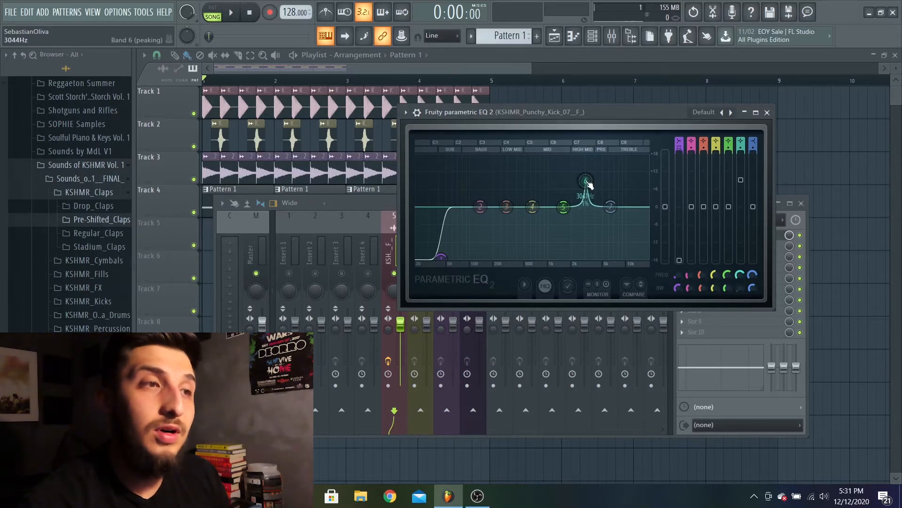
scroll(589, 184, "up", 5)
scroll(589, 184, "down", 8)
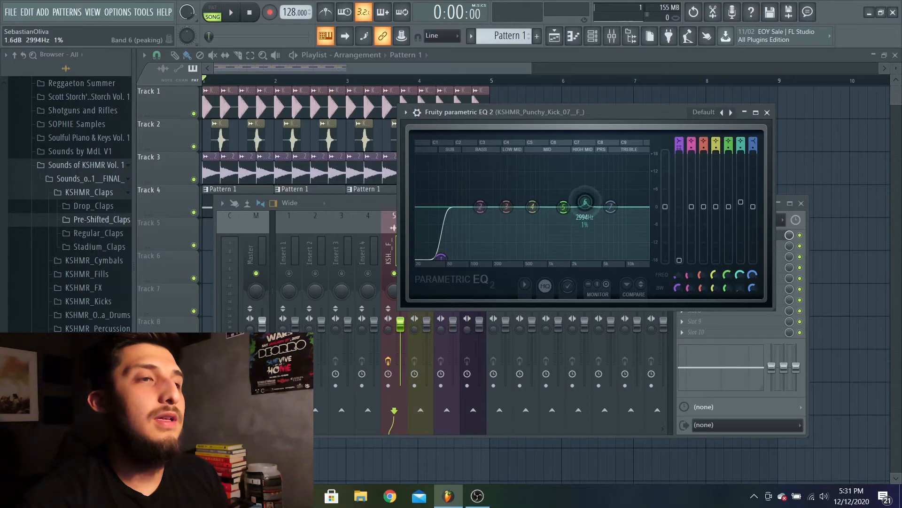
Set EQ band 6 to about 2.4 dB at 3053 Hz with a 9% bandwidth while playing the kick.
left_click_drag(584, 204, 584, 206)
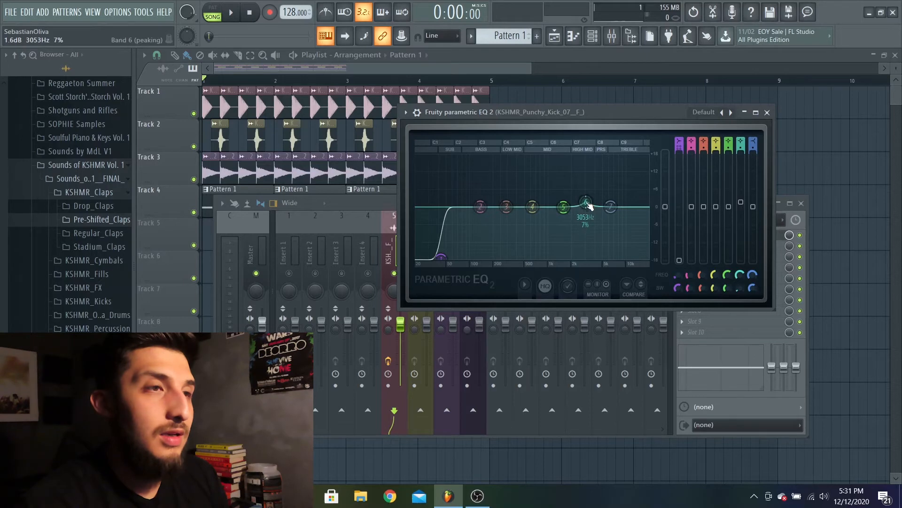
key("space")
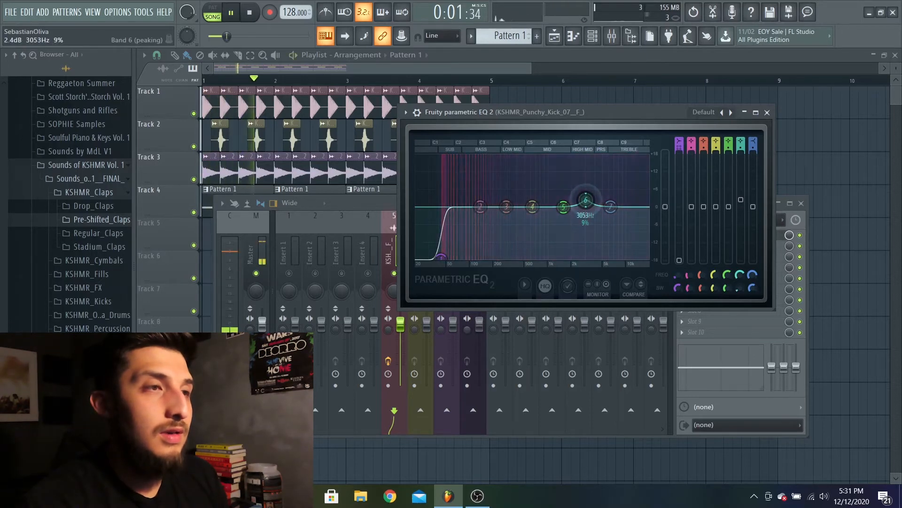
key("space")
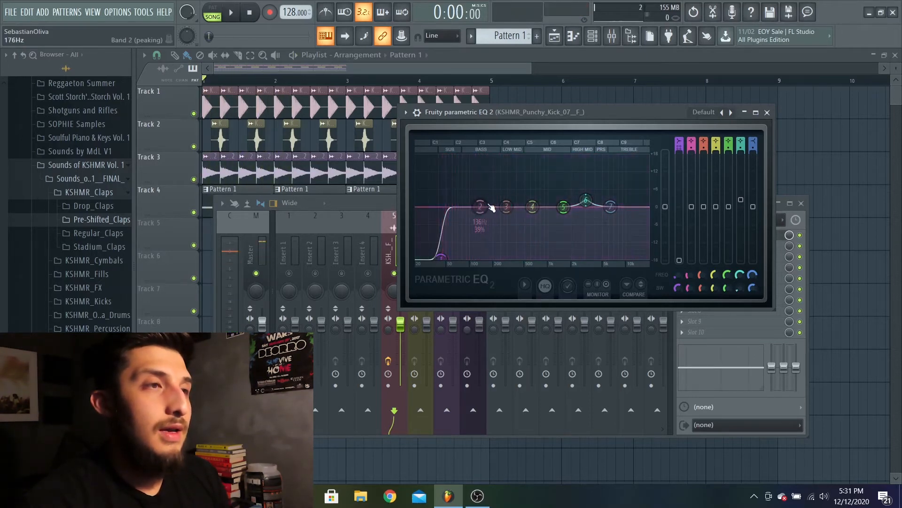
Dip EQ band 2 slightly at about 136 Hz with a 27% bandwidth, play the kick and close the EQ.
left_click_drag(486, 210, 483, 216)
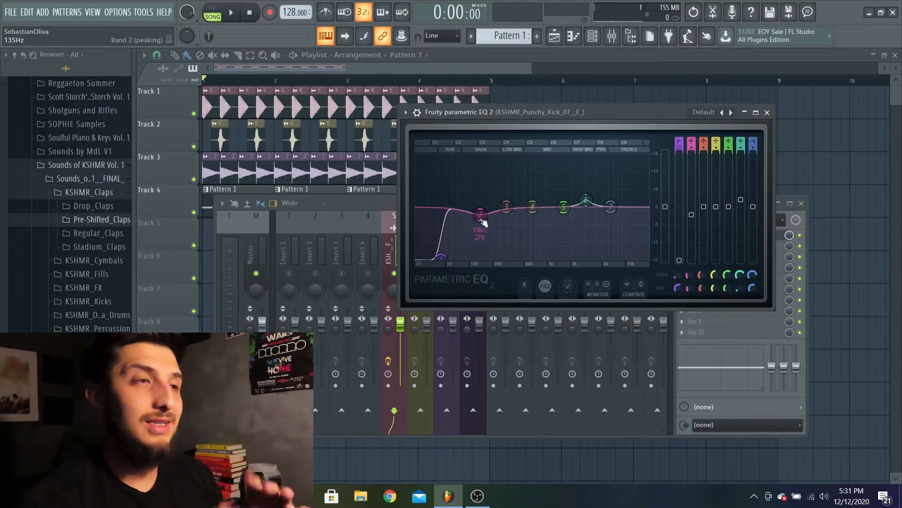
key("space")
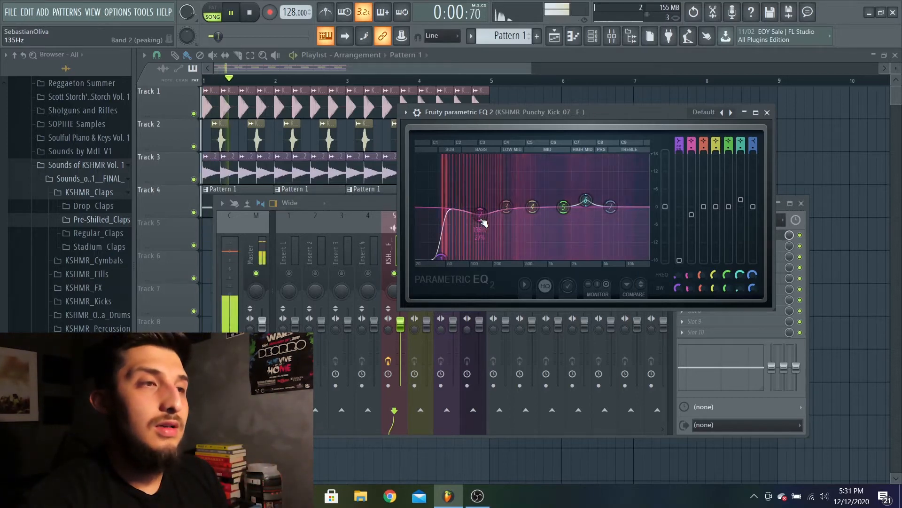
left_click(767, 113)
key("space")
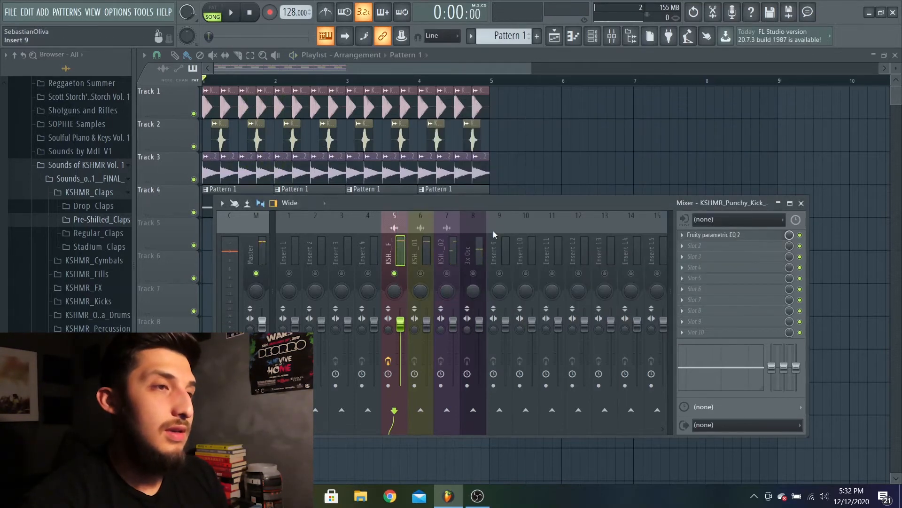
Solo the 3x Osc mixer track, play the bass briefly and load Fruity Parametric EQ 2 in its first effect slot.
left_click(476, 278)
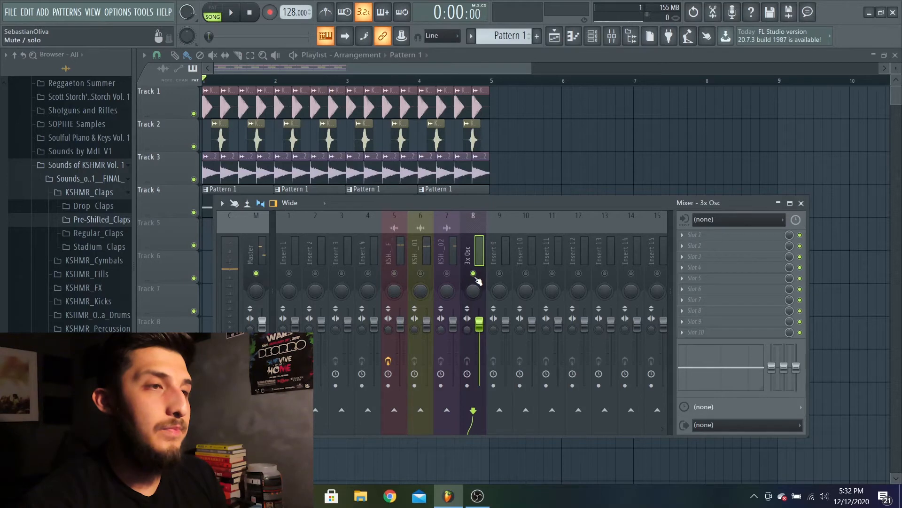
key("space")
key("space")
left_click(705, 235)
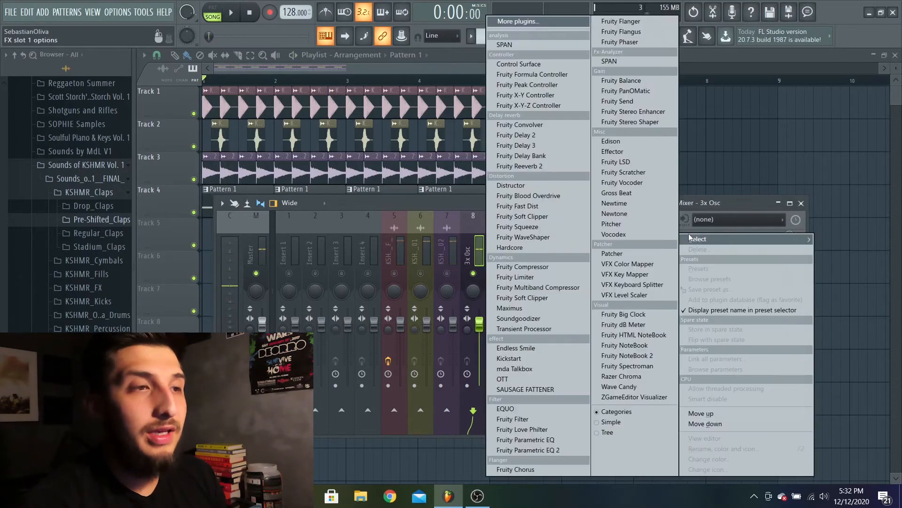
left_click(529, 449)
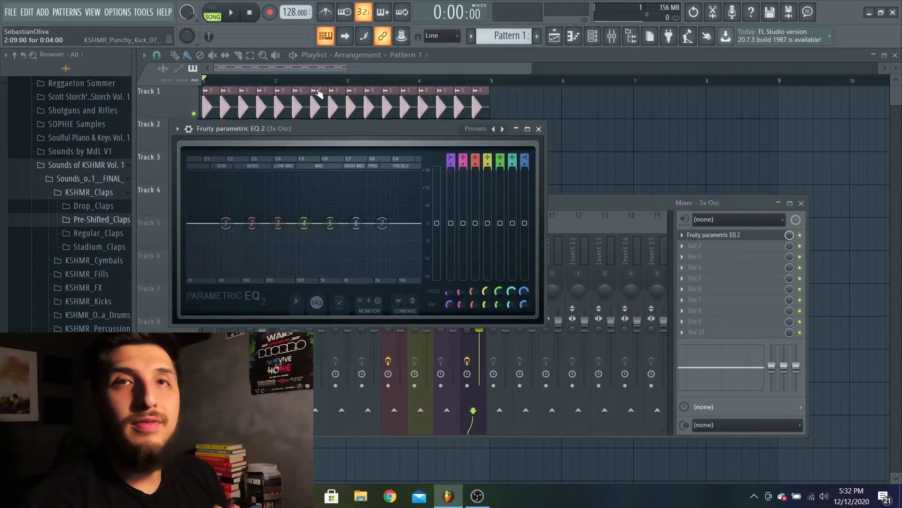
Play the bass to view its spectrum and try a boost of about 1 dB at 142 Hz on EQ band 2.
key("space")
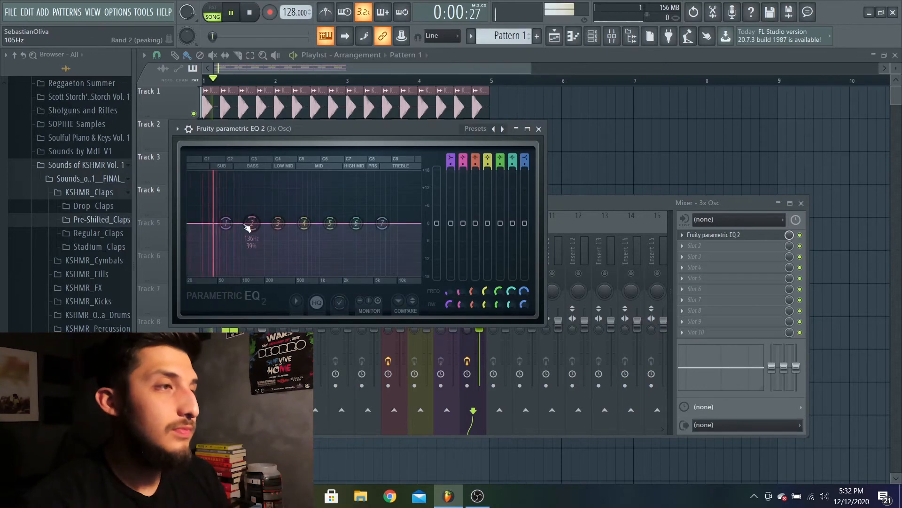
key("space")
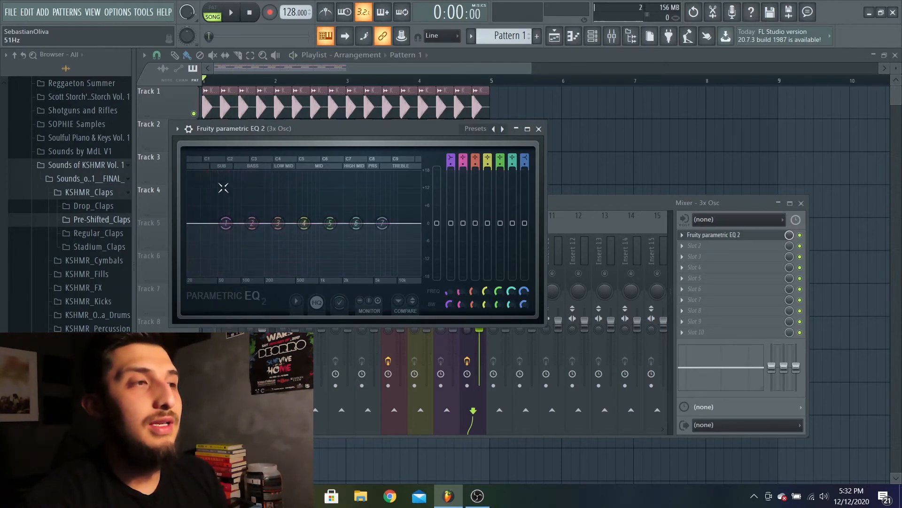
key("space")
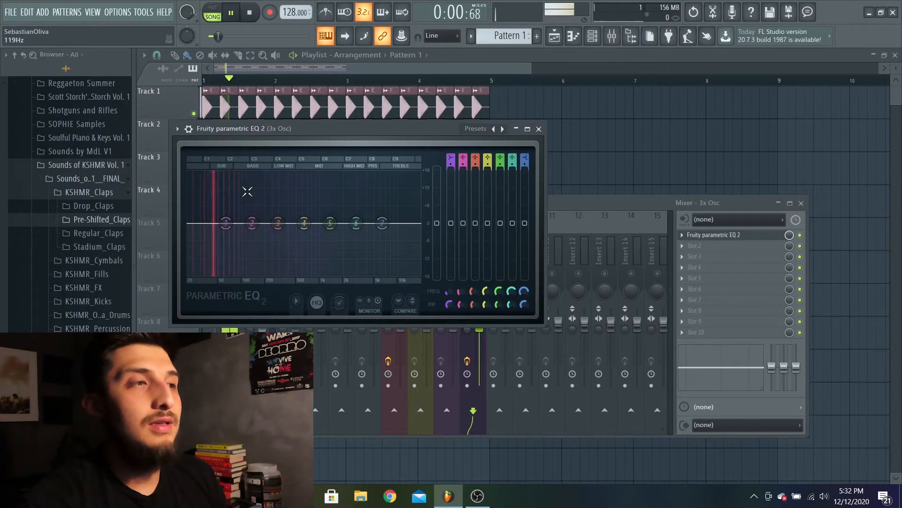
key("space")
mouse_move(251, 223)
left_mouse_down()
mouse_move(252, 188)
mouse_move(248, 260)
mouse_move(214, 173)
mouse_move(197, 173)
mouse_move(237, 174)
mouse_move(256, 208)
mouse_move(253, 222)
left_mouse_up()
key("space")
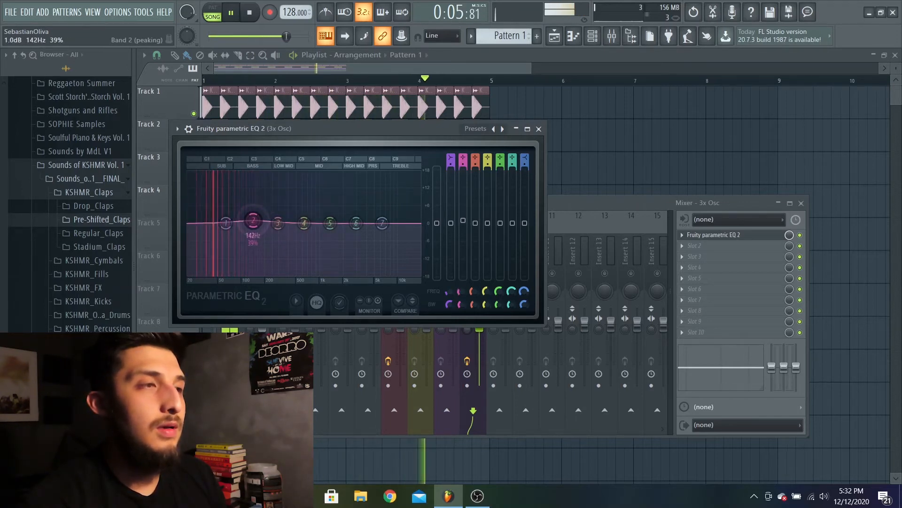
key("space")
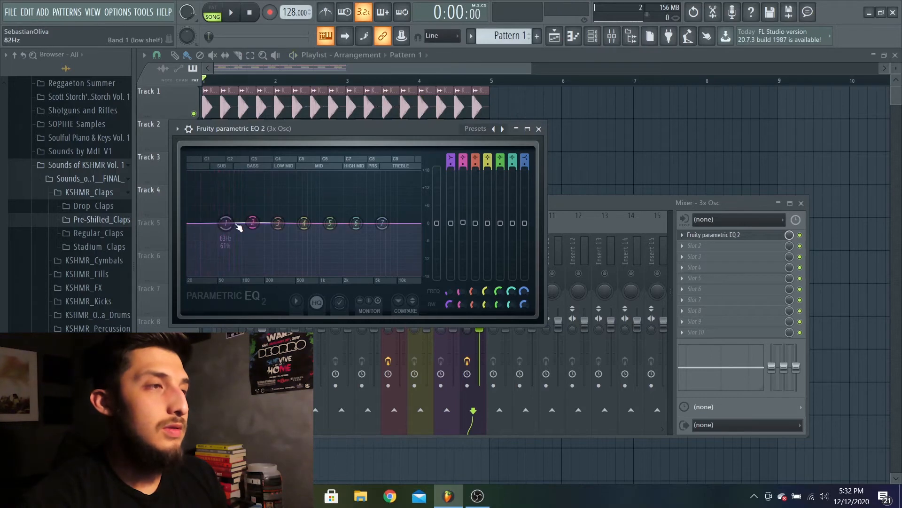
Turn EQ band 1 on the bass into a steep low cut at about 29 Hz and play the result.
left_click_drag(188, 217, 195, 273)
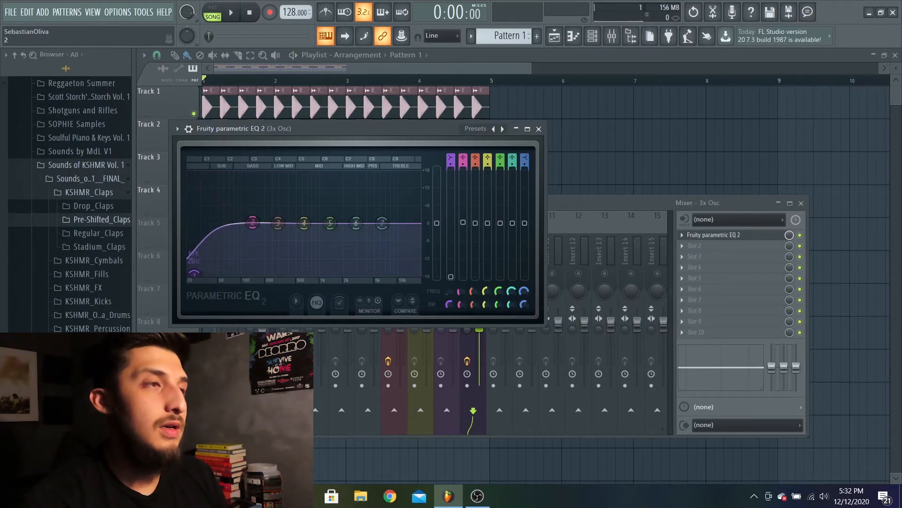
left_click_drag(451, 165, 451, 153)
key("space")
left_click_drag(195, 273, 200, 273)
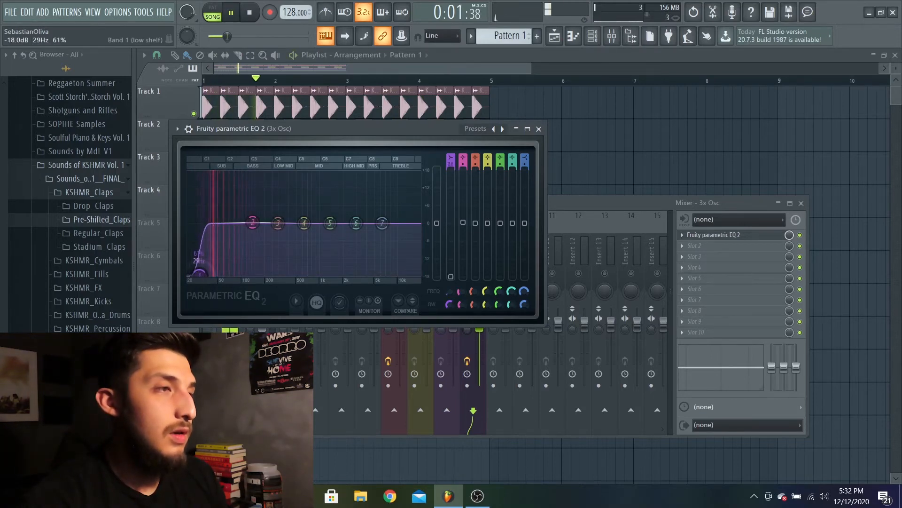
Boost EQ band 2 on the bass by about 2.4 dB at 127 Hz with a 30% bandwidth, then close the EQ.
mouse_move(253, 221)
left_mouse_down()
mouse_move(221, 214)
mouse_move(251, 217)
left_mouse_up()
scroll(253, 220, "down", 2)
key("space")
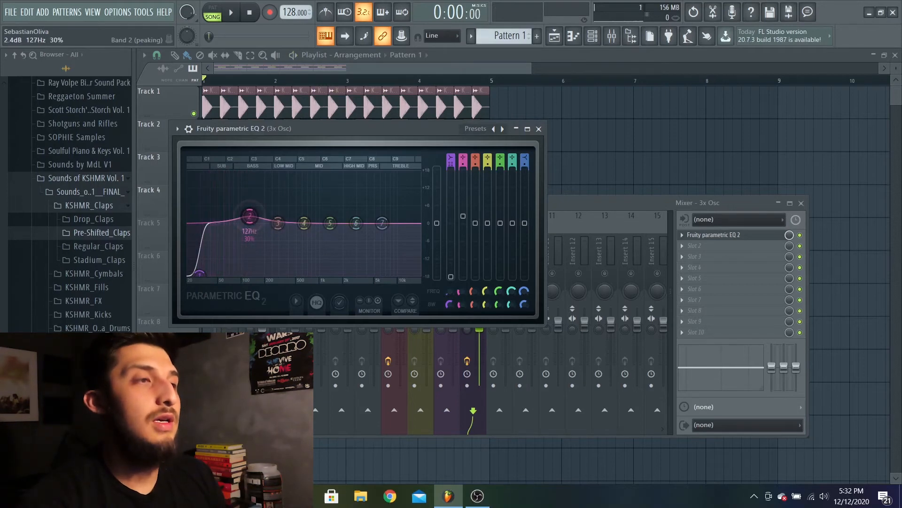
left_click(538, 130)
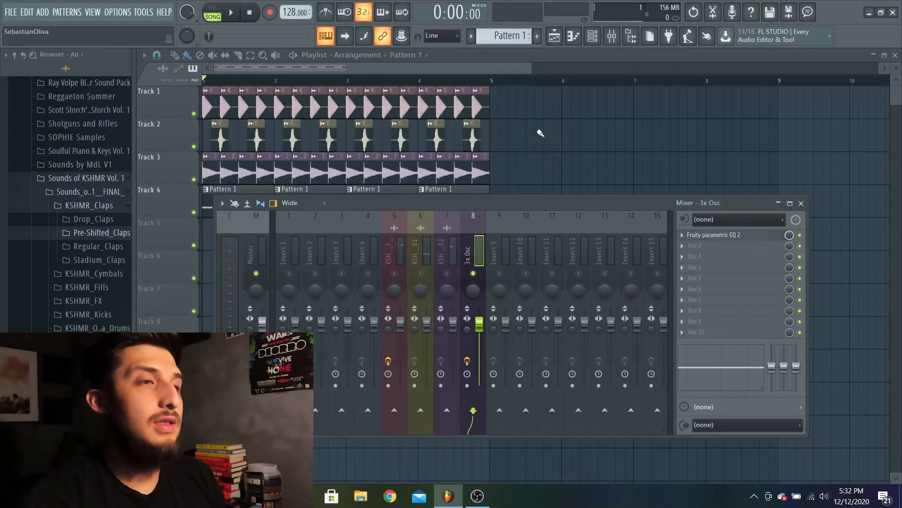
Unmute the kick mixer track and play the kick and 3x Osc bass together.
left_click(395, 273)
key("space")
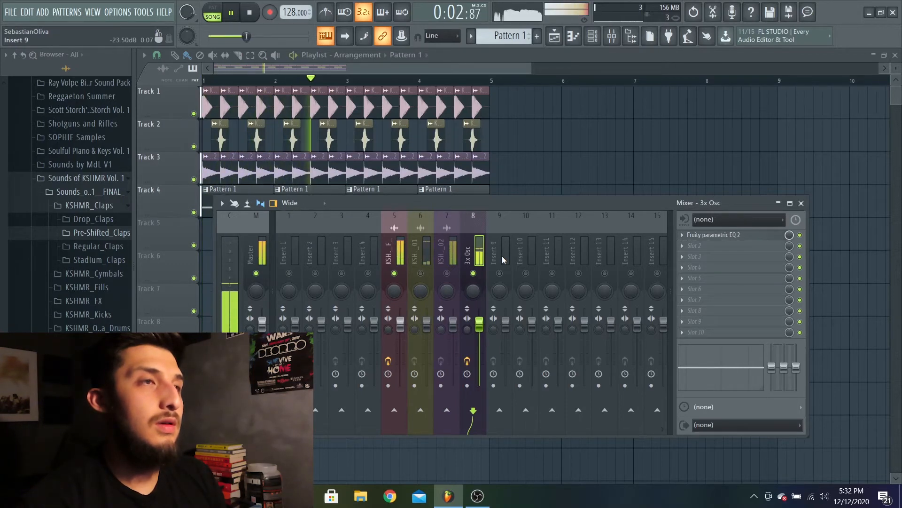
key("space")
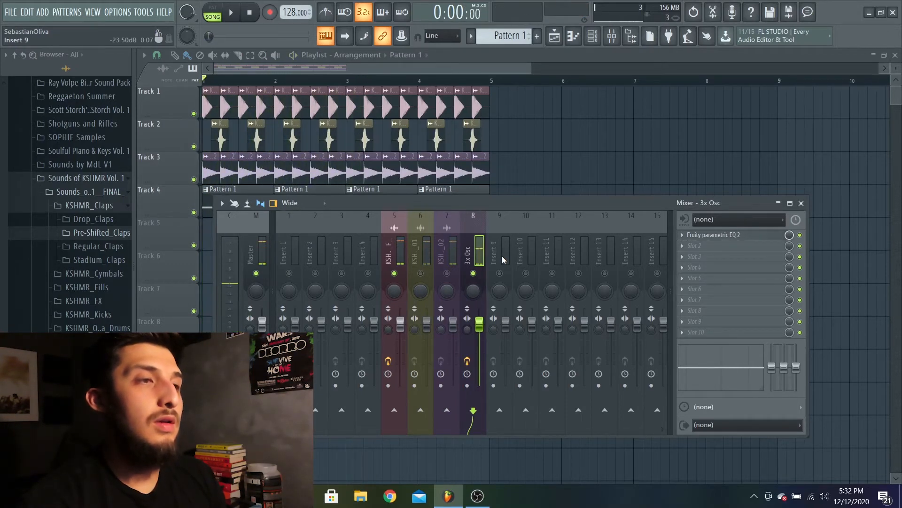
left_click(400, 242)
left_click(483, 244)
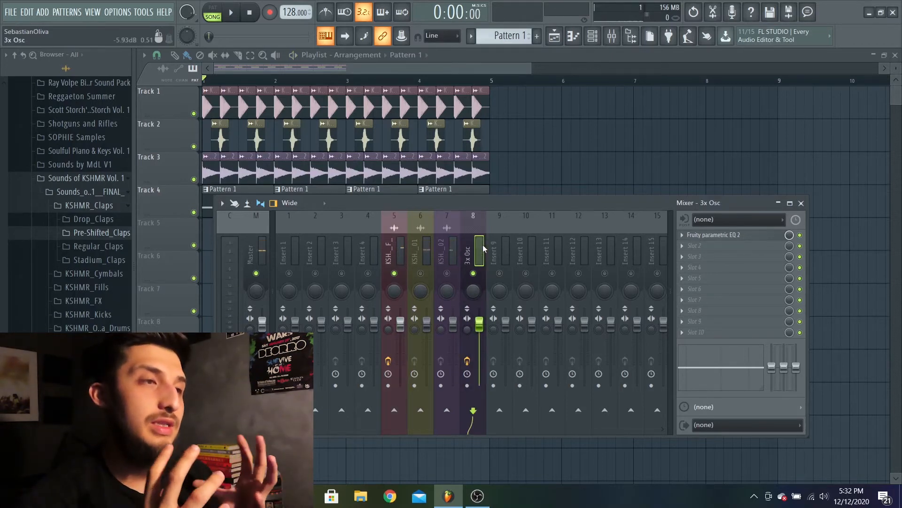
Turn the stereo separation of the kick and 3x Osc mixer tracks toward mono and dismiss the backup notification.
left_click(390, 244)
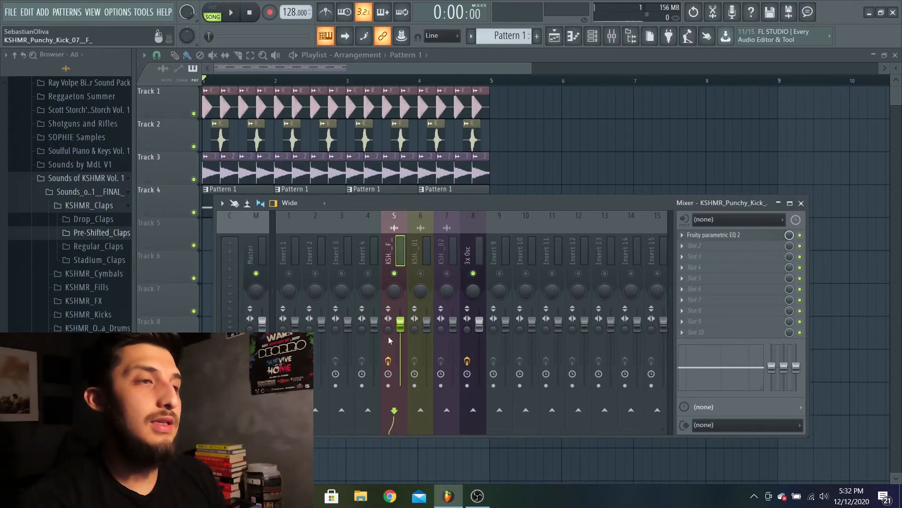
left_click_drag(389, 330, 389, 358)
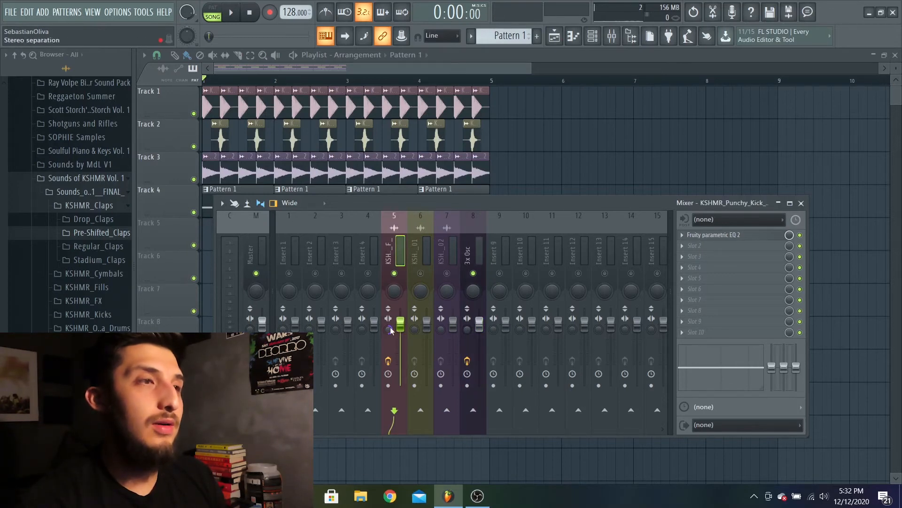
left_click(479, 256)
left_click_drag(467, 330, 467, 357)
left_click(394, 250)
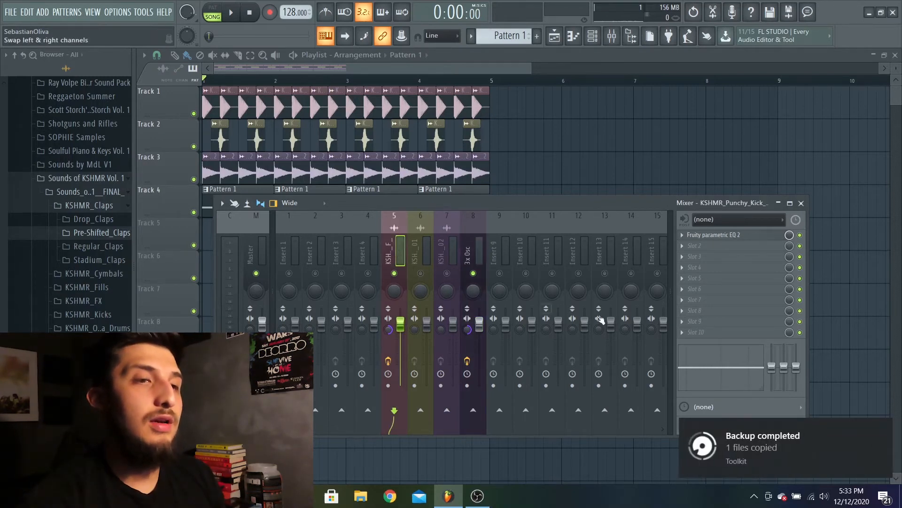
left_click(881, 429)
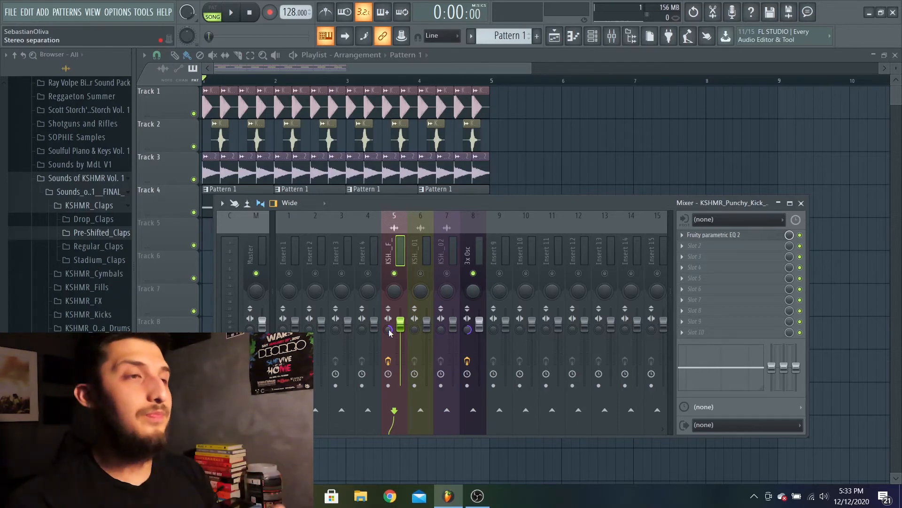
Solo and play the claps mixer track, then load Fruity Parametric EQ 2 in its first effect slot.
key("space")
key("space")
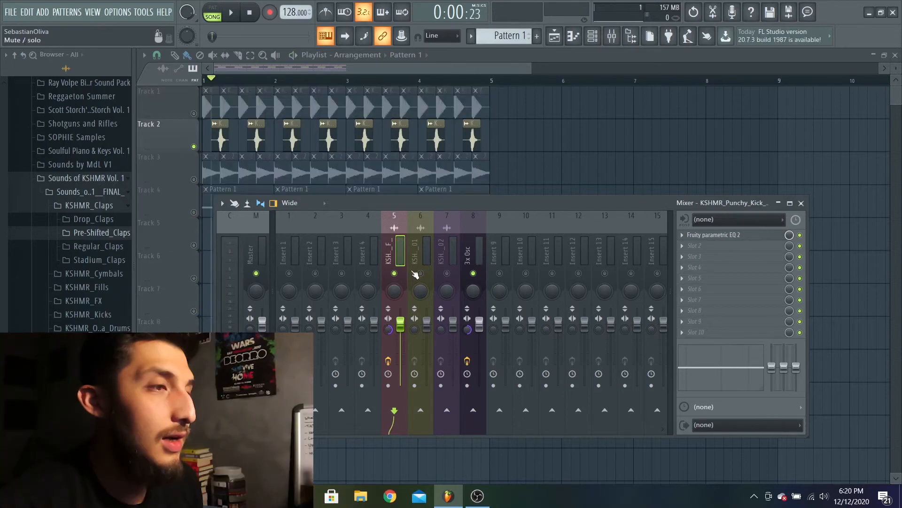
left_click(423, 244)
key("space")
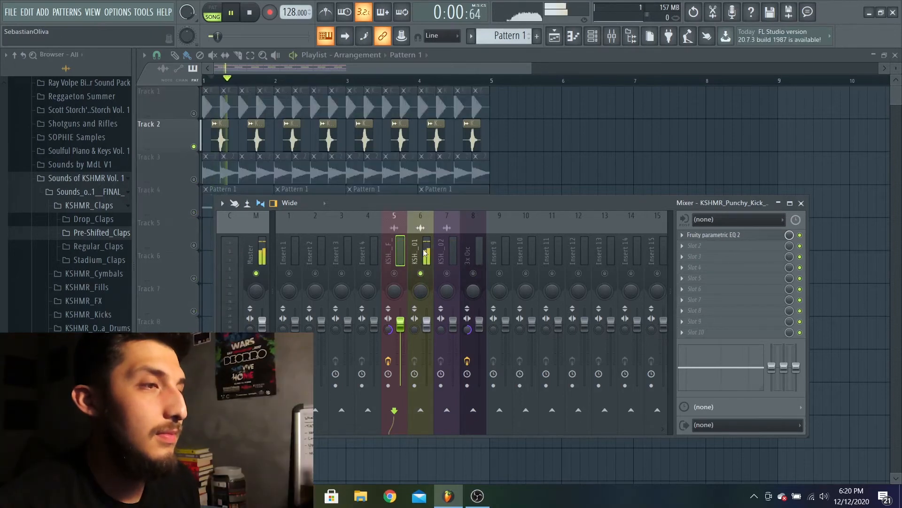
key("space")
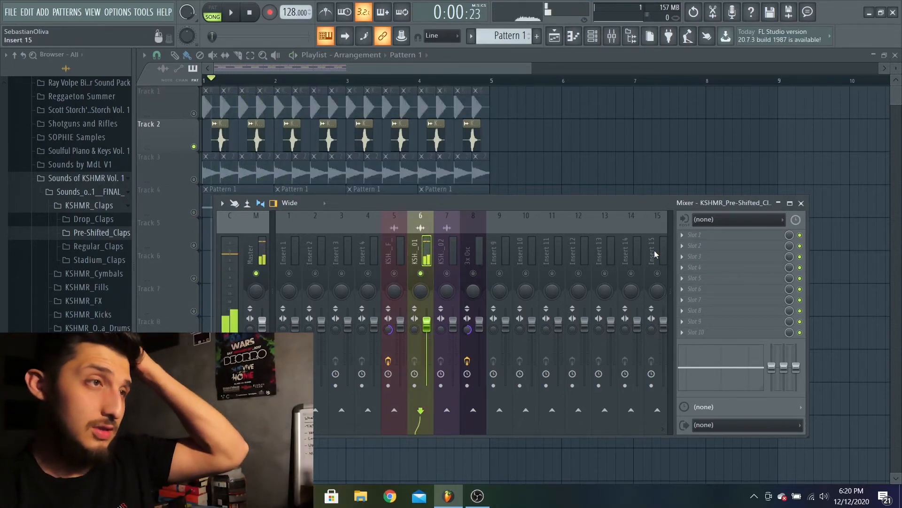
left_click(697, 240)
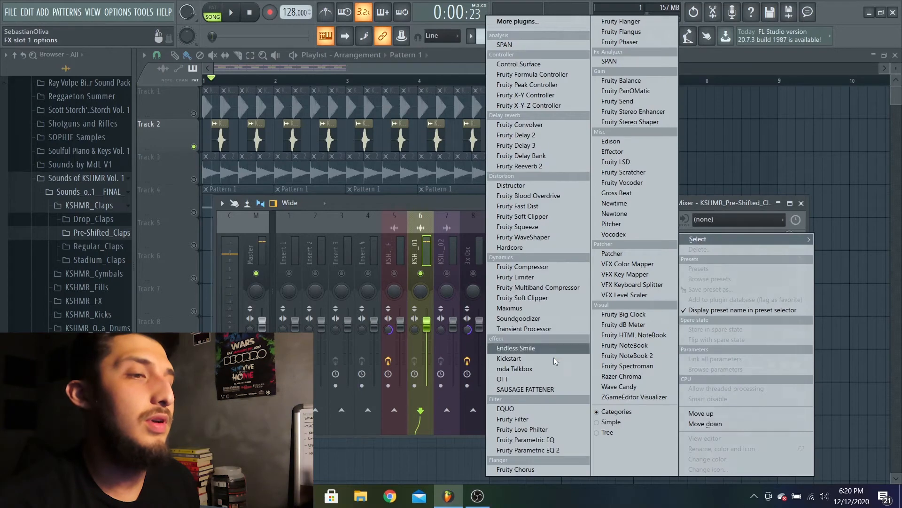
left_click(545, 450)
Play the claps repeatedly and examine in the EQ display which frequencies they occupy.
key("space")
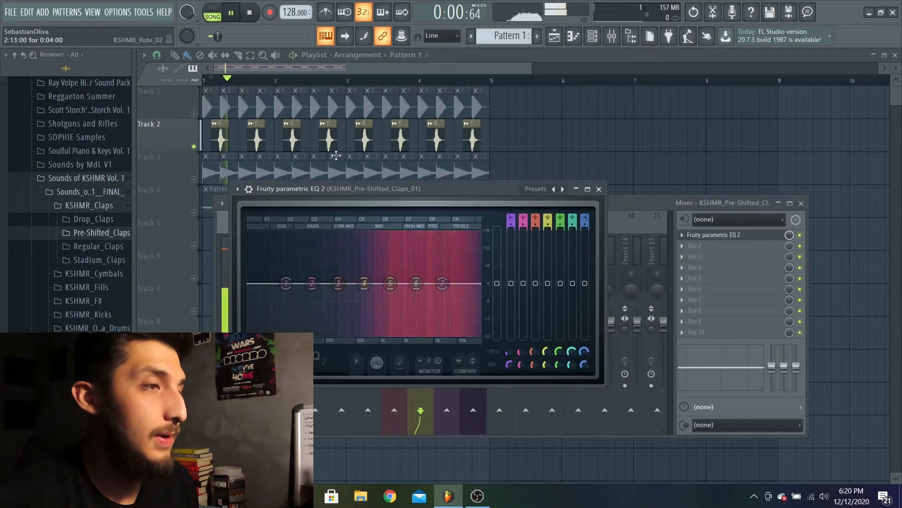
key("space")
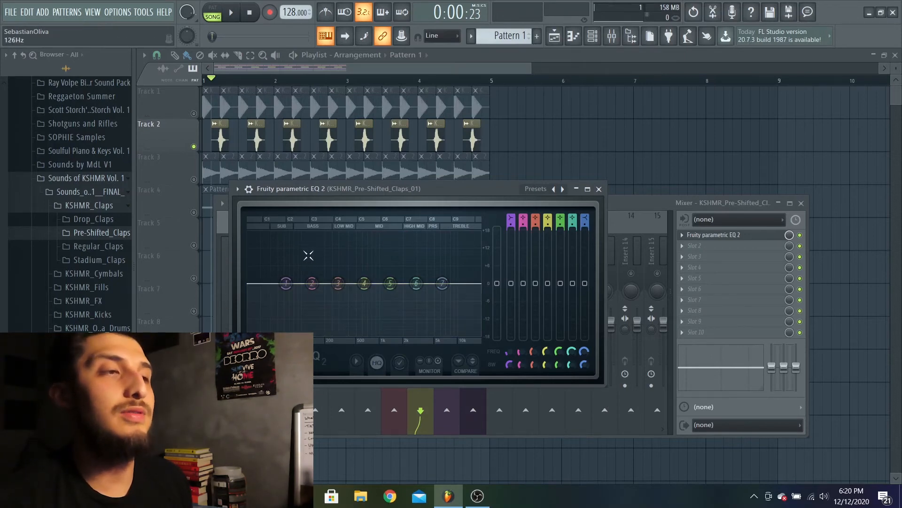
key("space")
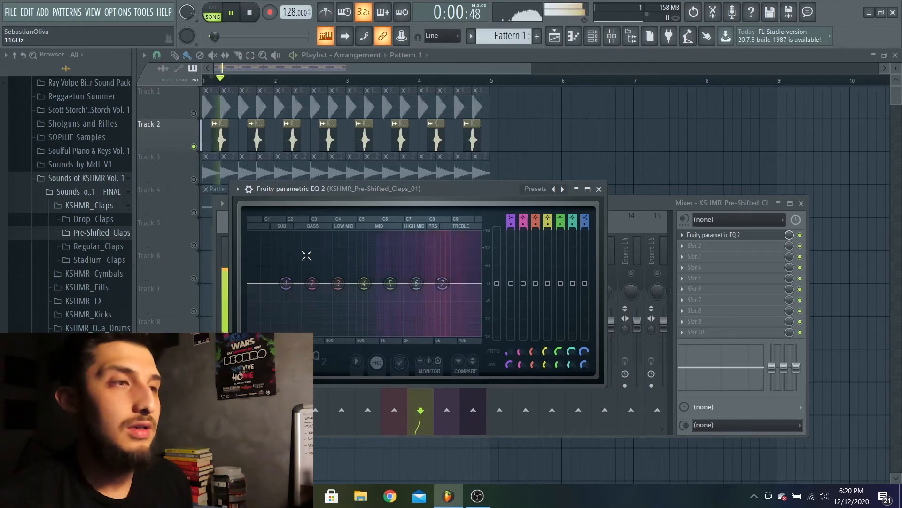
key("space")
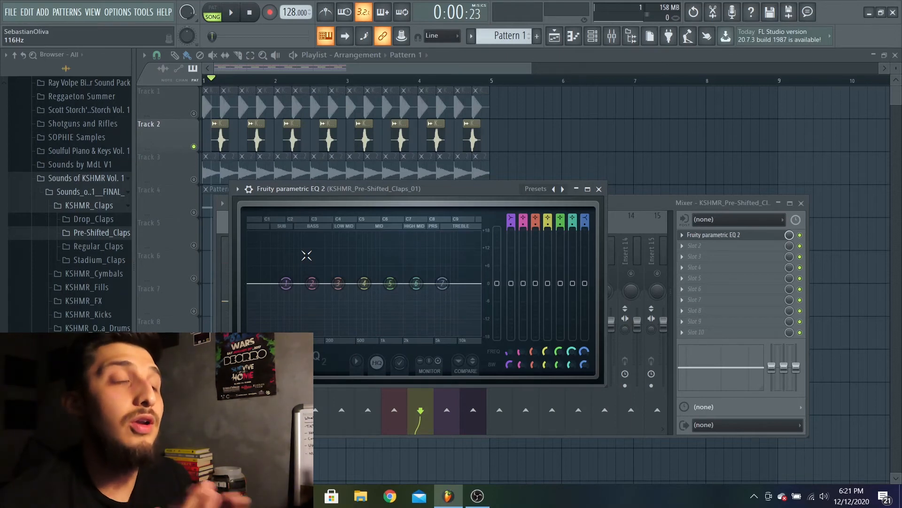
key("space")
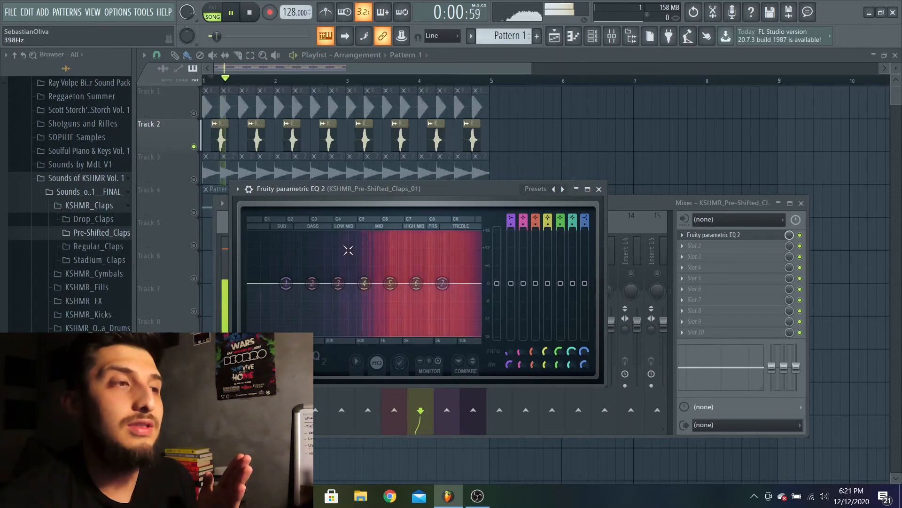
key("space")
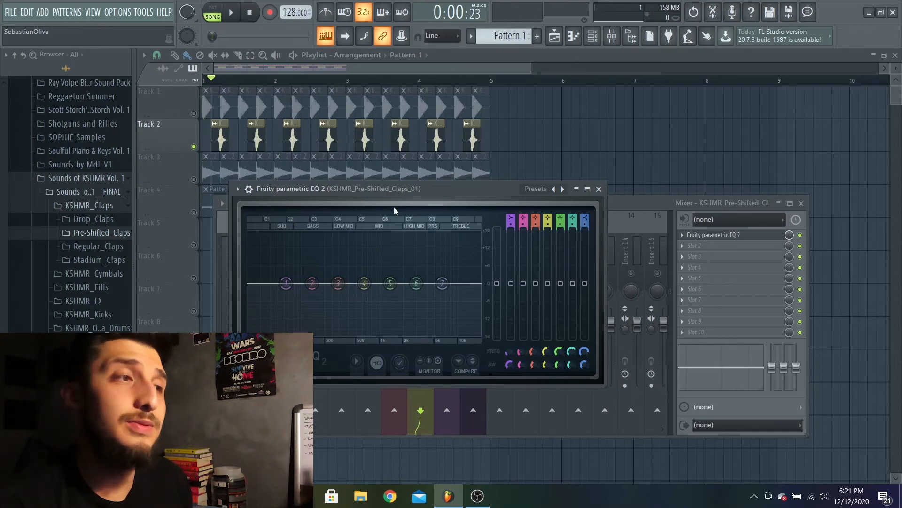
key("space")
key("space")
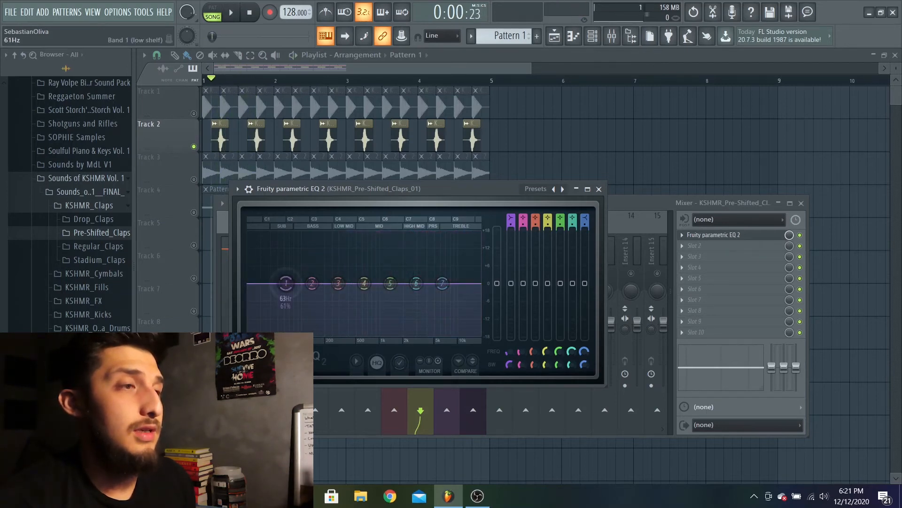
Turn EQ band 1 on the claps into a steep low cut at about 532 Hz and play the claps.
left_click_drag(286, 283, 291, 334)
left_click_drag(510, 224, 510, 199)
left_click_drag(292, 332, 358, 334)
key("space")
key("space")
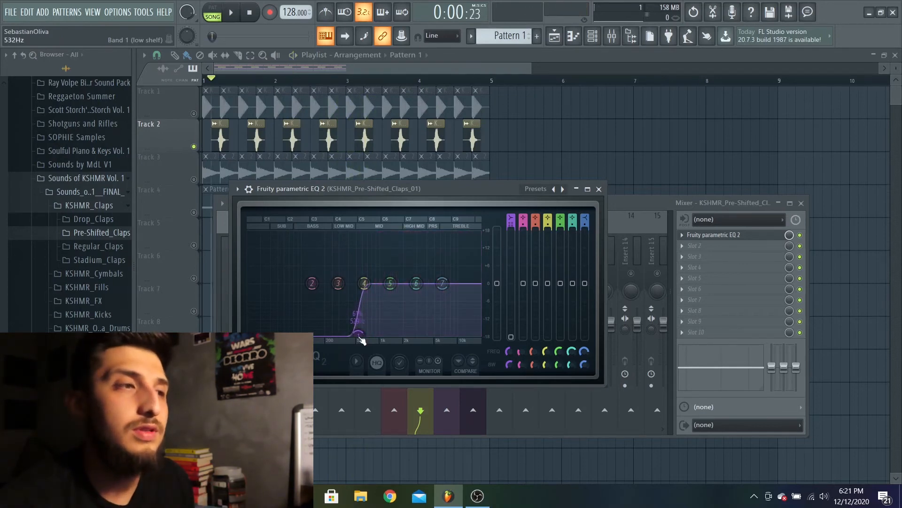
Shift the low cut on the claps to a slightly lower frequency while listening to playback.
key("space")
mouse_move(360, 337)
left_mouse_down()
mouse_move(379, 335)
mouse_move(357, 336)
left_mouse_up()
key("space")
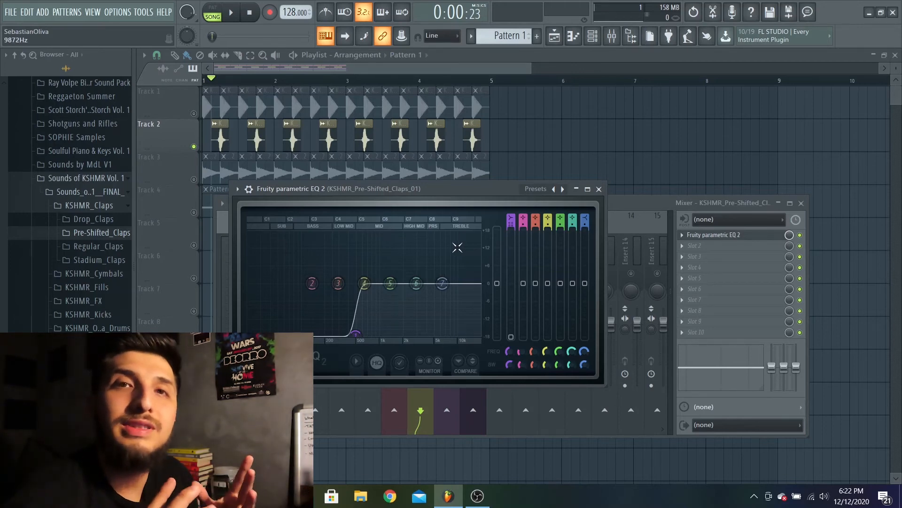
key("space")
key("space")
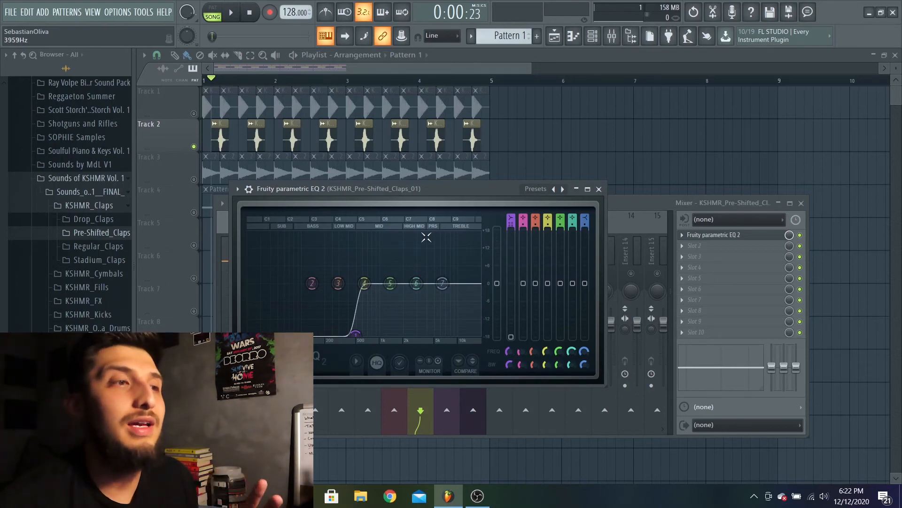
Raise the high shelf of EQ band 7 on the claps to about 0.3 dB at 6681 Hz during playback.
left_click_drag(442, 283, 442, 282)
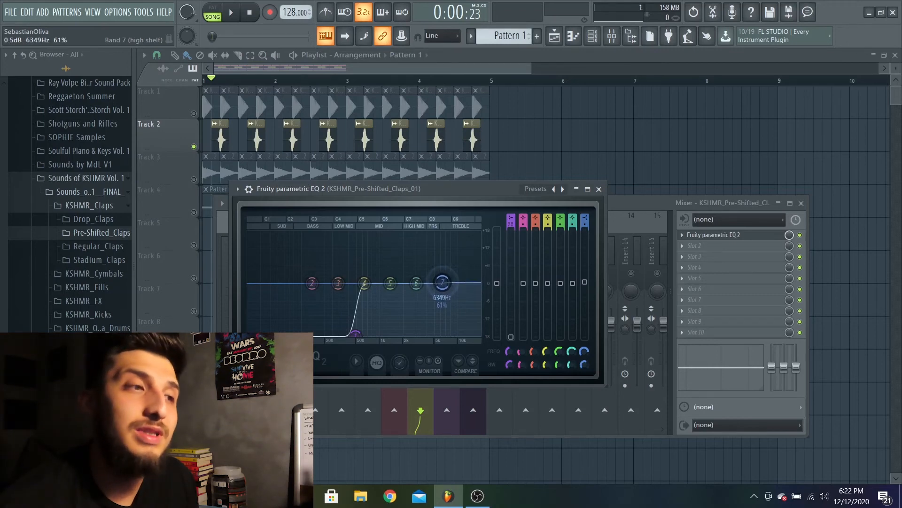
key("space")
mouse_move(441, 283)
left_mouse_down()
mouse_move(447, 232)
mouse_move(444, 282)
left_mouse_up()
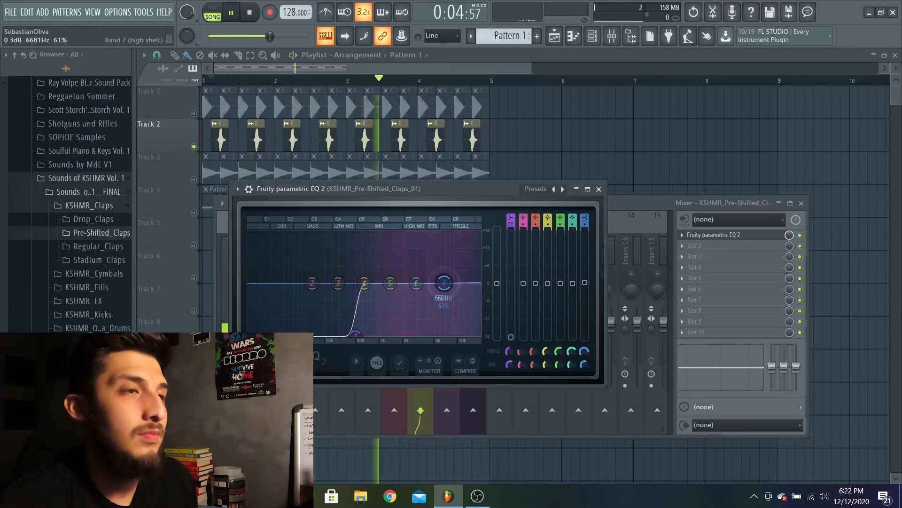
Unmute the kick and 3x Osc mixer tracks plus playlist Tracks 1 and 4, and play them together with the claps.
key("space")
left_click(601, 189)
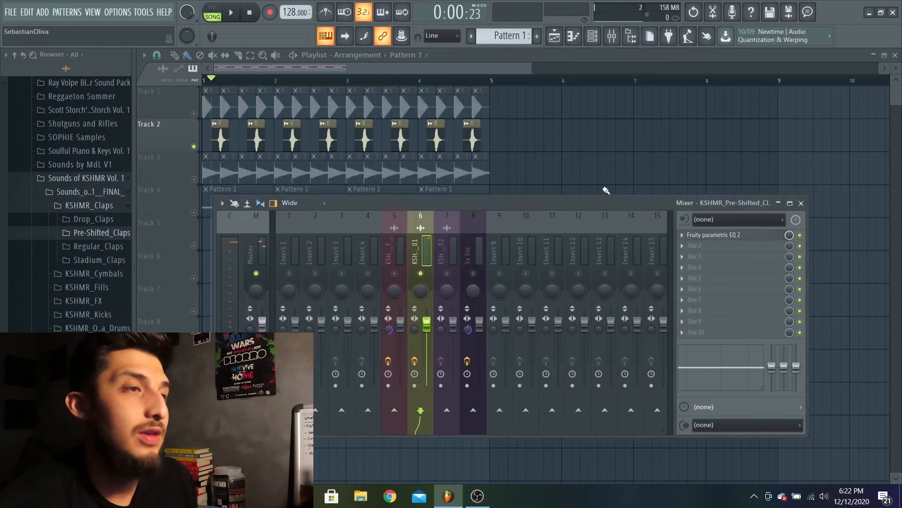
left_click(394, 274)
left_click(473, 274)
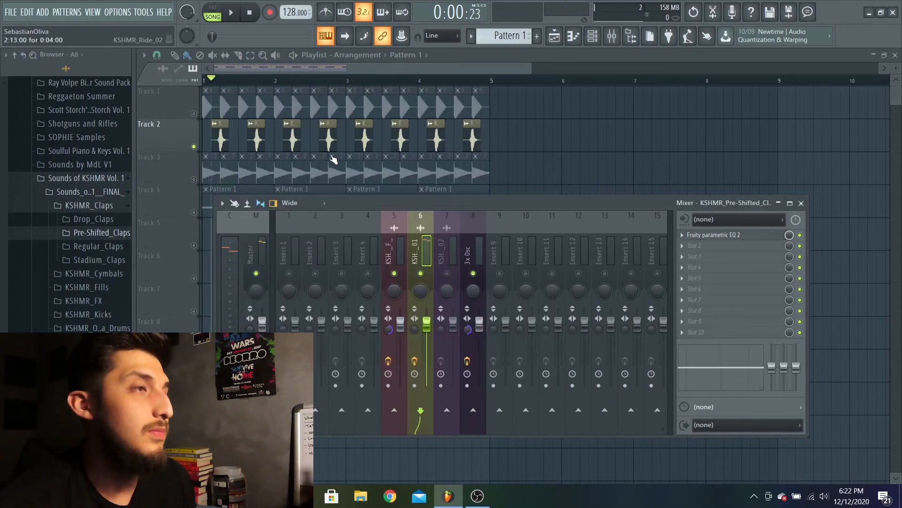
left_click(194, 113)
key("F9")
left_click(193, 212)
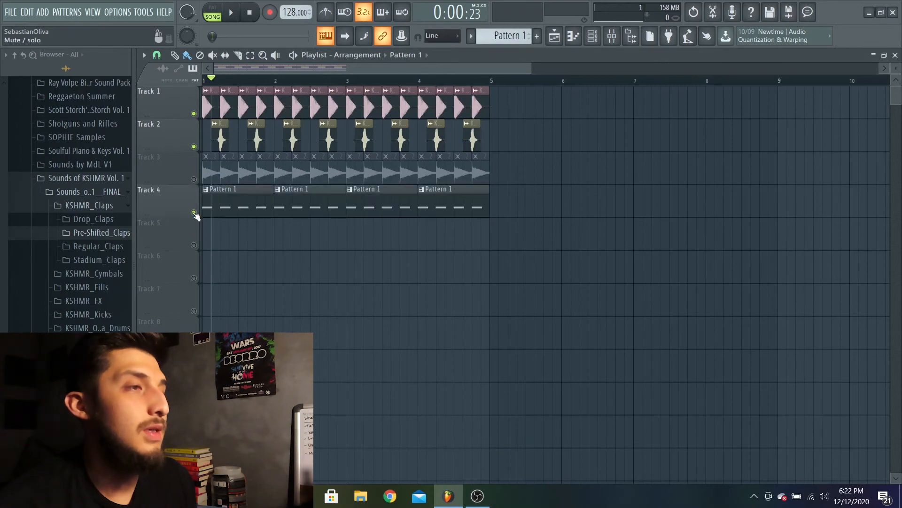
key("space")
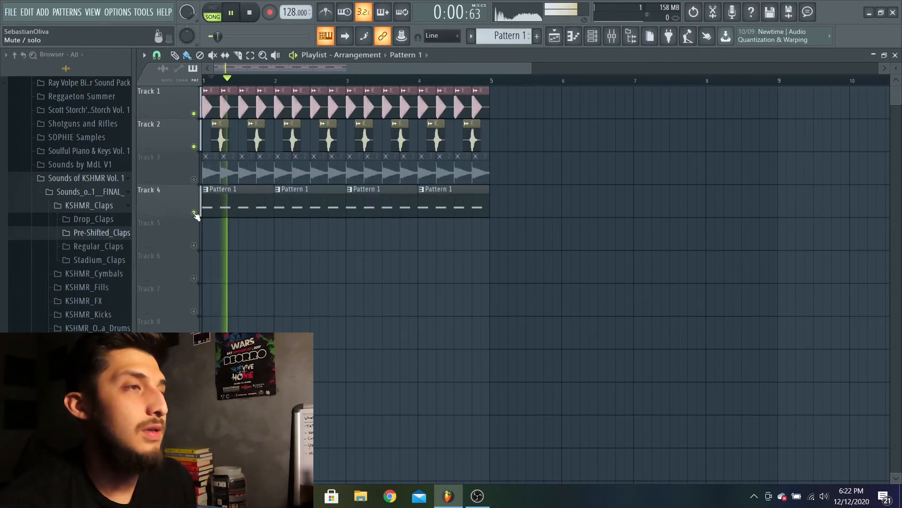
left_click(612, 36)
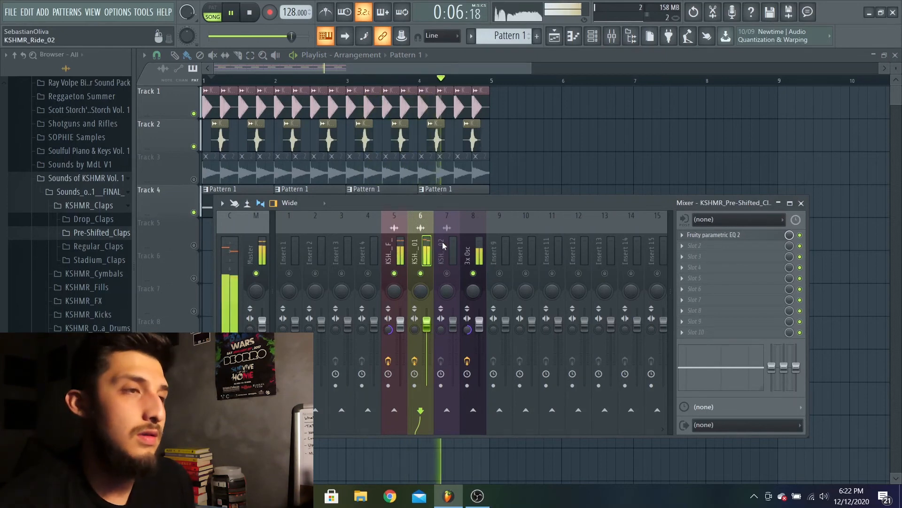
key("space")
Solo the KSHMR_Ride_02 mixer track, unmute playlist Track 3, and briefly play the ride from the start of the song.
right_click(451, 273)
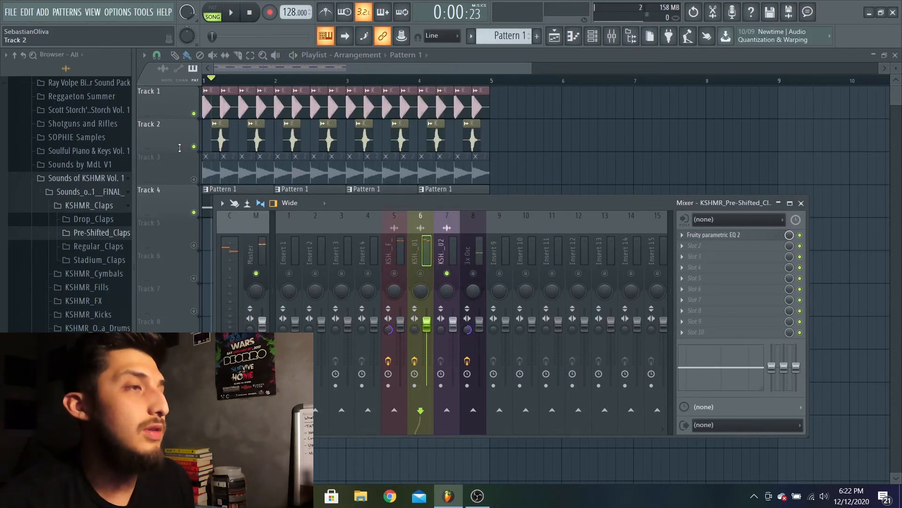
left_click(194, 177)
left_click_drag(212, 82, 174, 86)
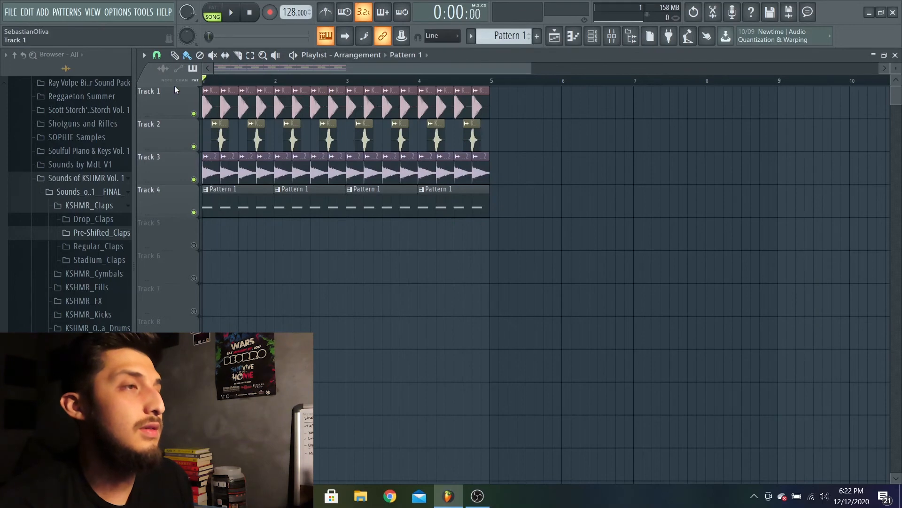
key("space")
key("space")
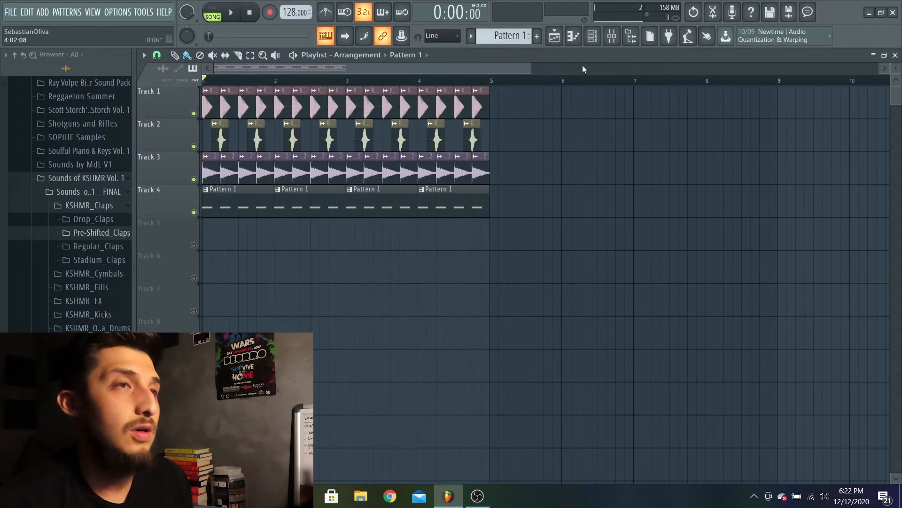
Load Fruity Parametric EQ 2 into the first effect slot of the KSHMR_Ride_02 mixer track.
left_click(612, 36)
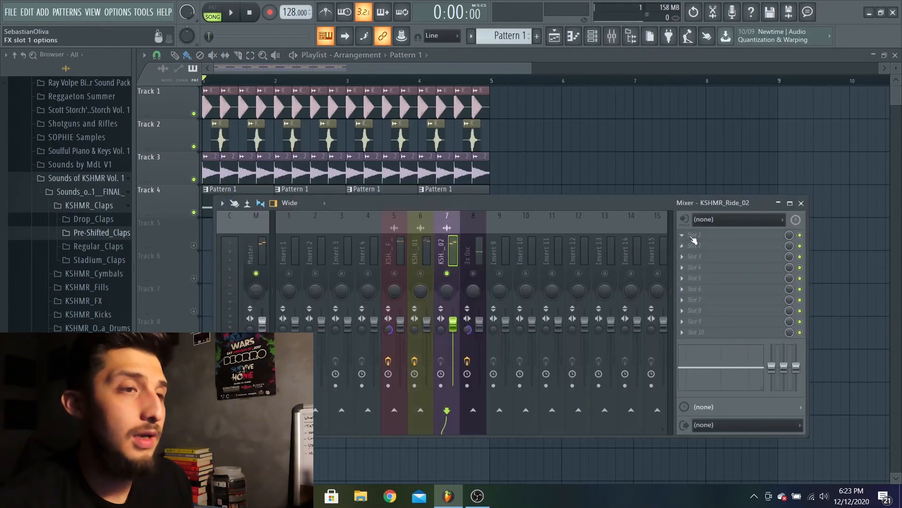
left_click(694, 240)
left_click(542, 452)
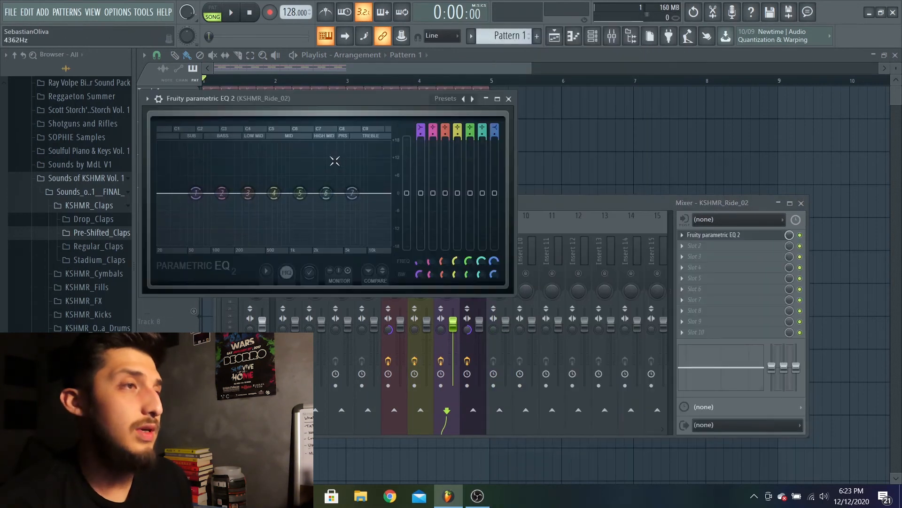
left_click_drag(327, 111, 484, 141)
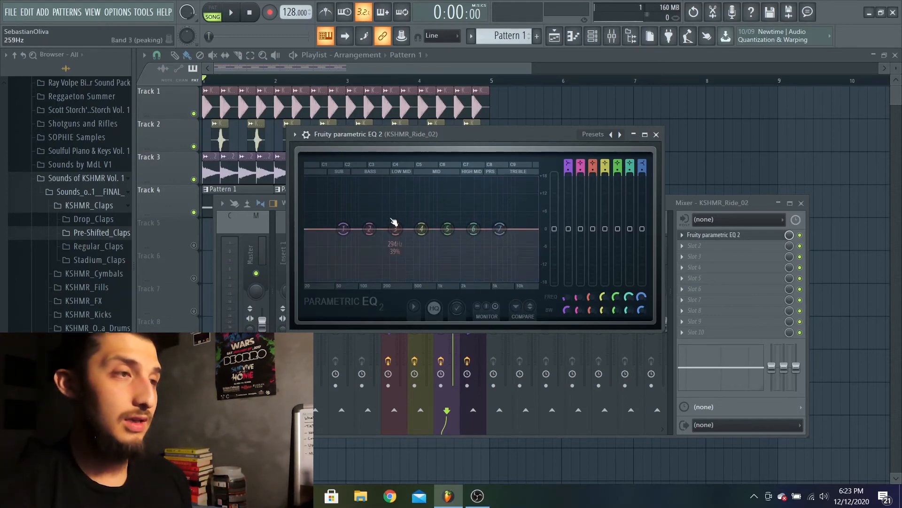
Turn EQ band 1 on the ride into a steep low cut at about 1702 Hz and check it in playback.
left_click_drag(344, 229, 410, 279)
left_click_drag(569, 171, 569, 153)
left_click_drag(399, 268, 459, 286)
key("space")
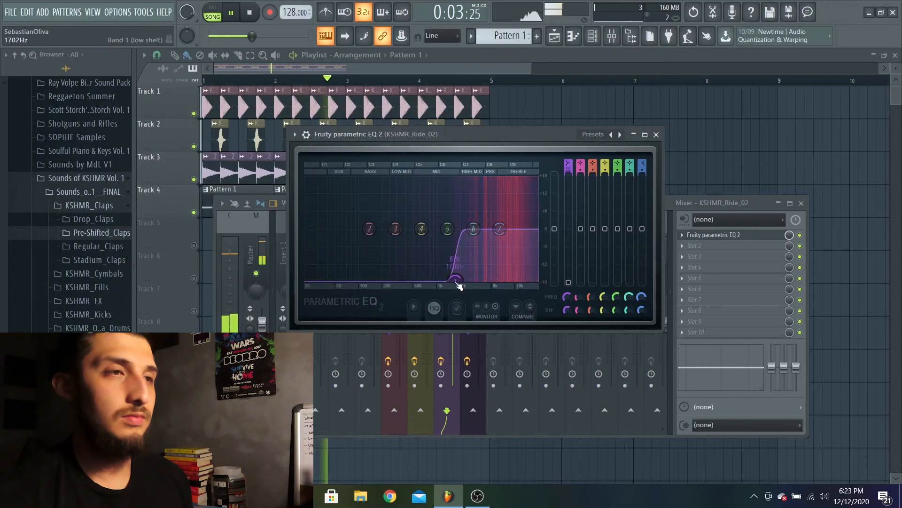
left_click(656, 135)
key("space")
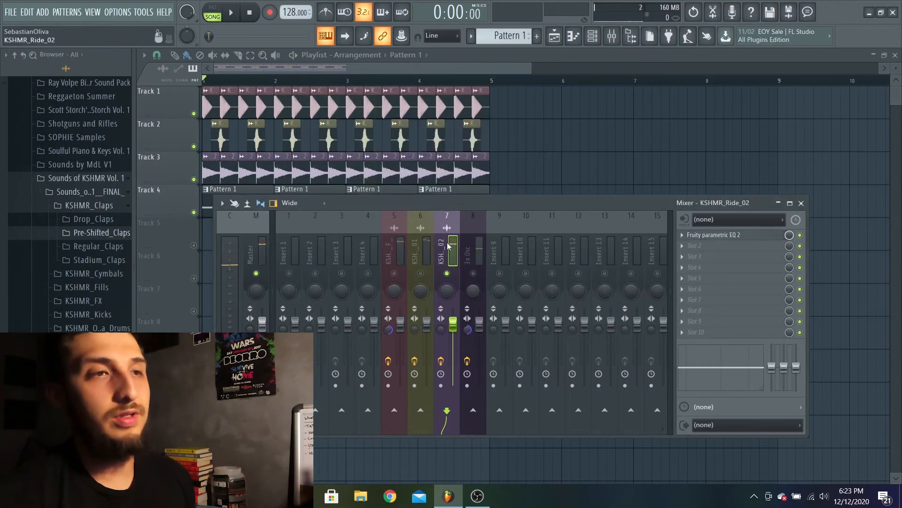
Unsolo the ride's mixer track and lower its volume fader, fine-tuning the level against the full mix during playback.
left_click_drag(453, 323, 453, 352)
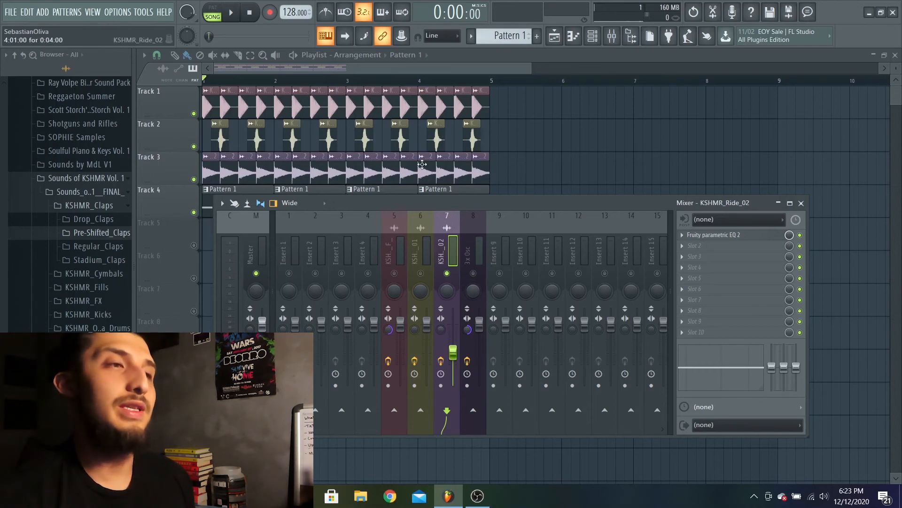
right_click(447, 275)
key("space")
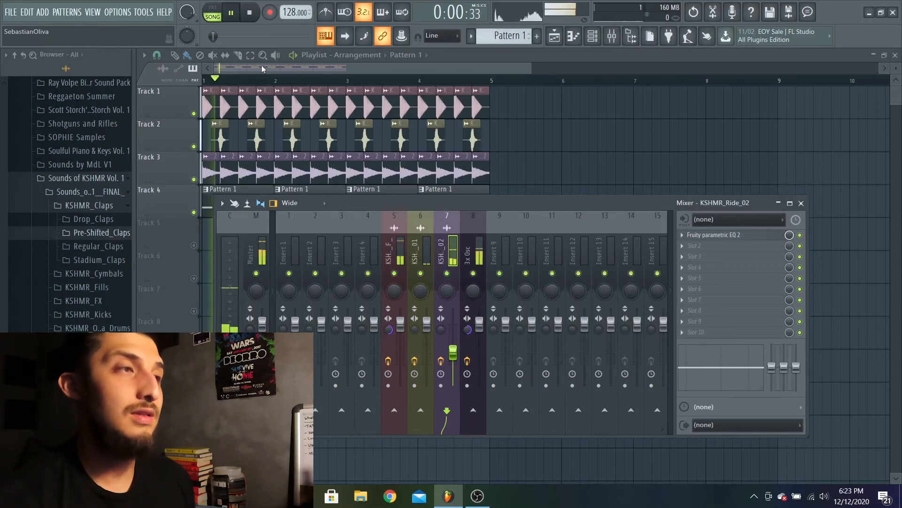
left_click_drag(453, 354, 454, 349)
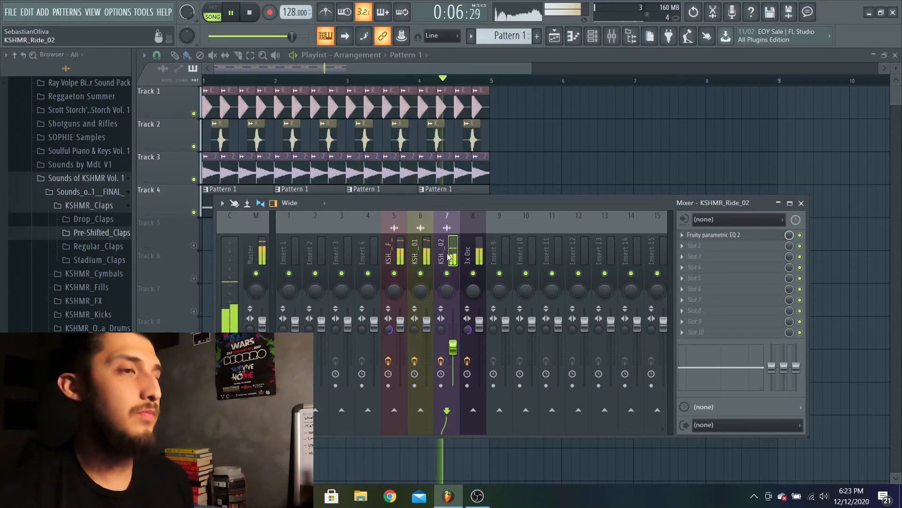
key("space")
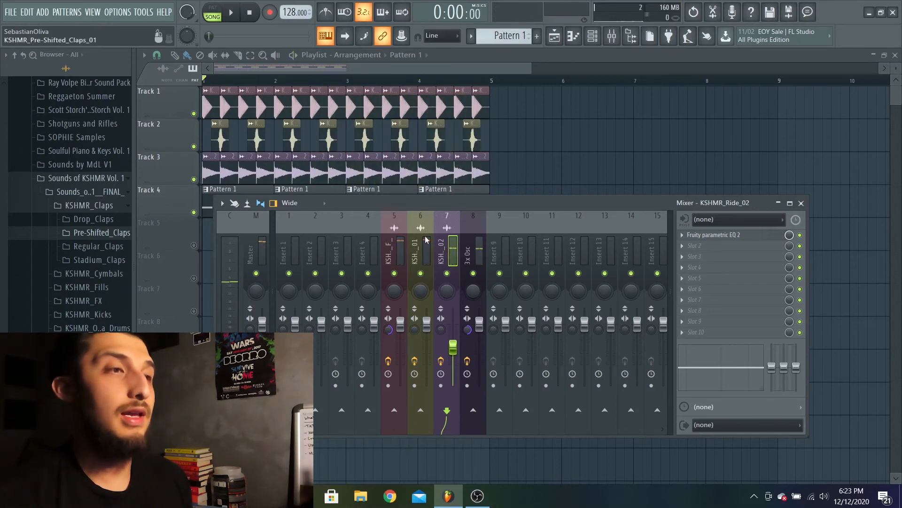
left_click(427, 242)
left_click_drag(530, 67, 203, 81)
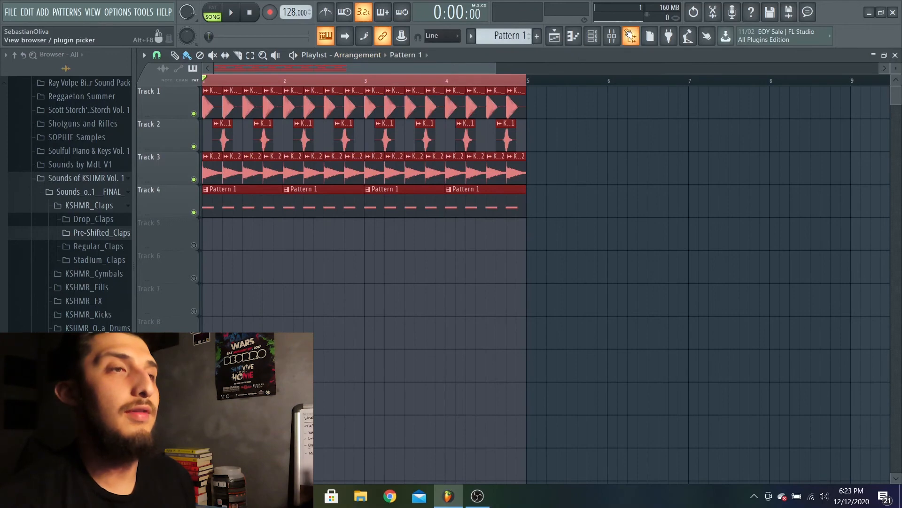
left_click(612, 37)
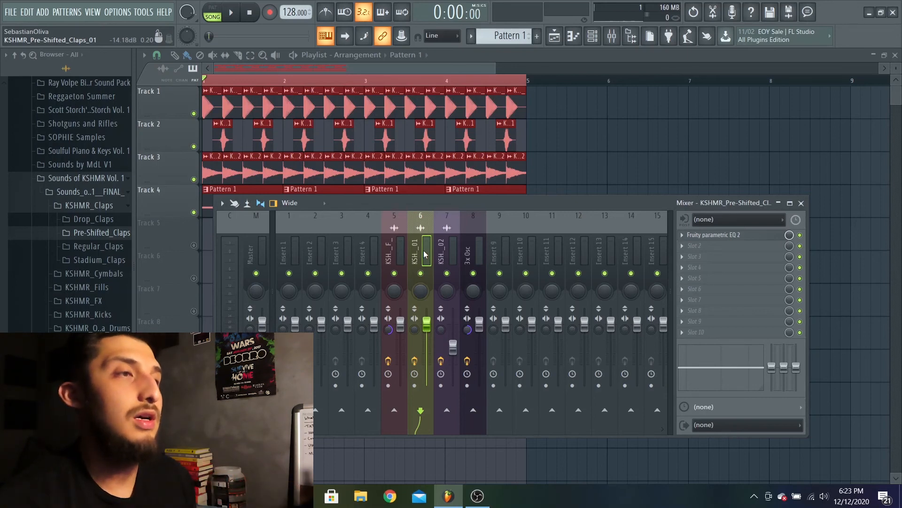
key("F9")
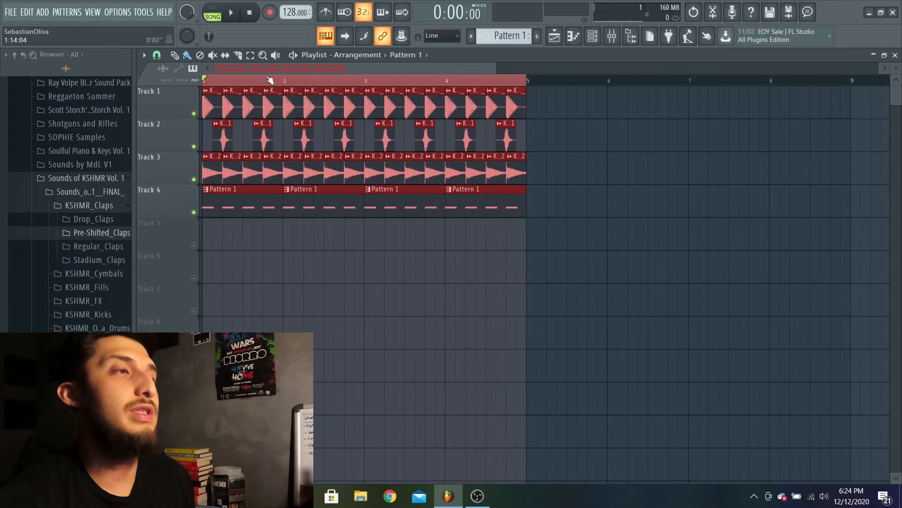
left_click(221, 81)
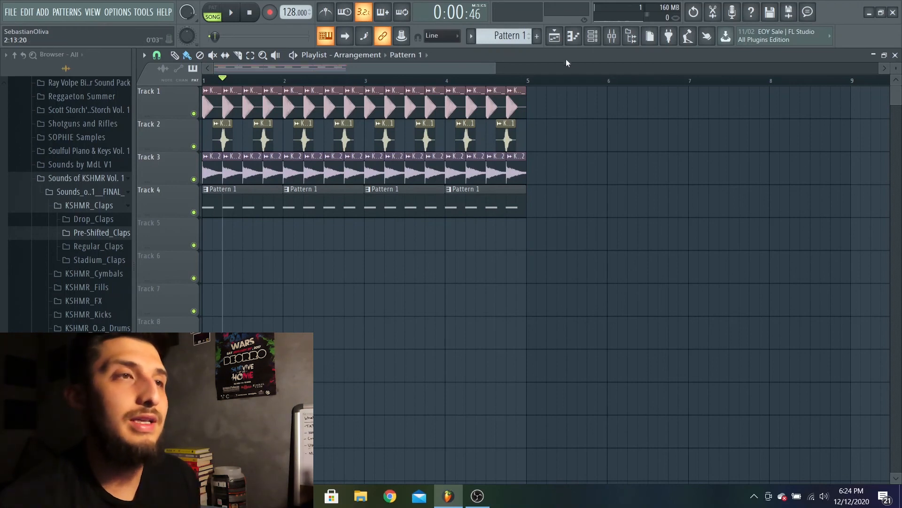
Play the full mix and lower the volume faders of the claps and the 3x Osc, the latter to about -3.3 dB.
left_click(612, 37)
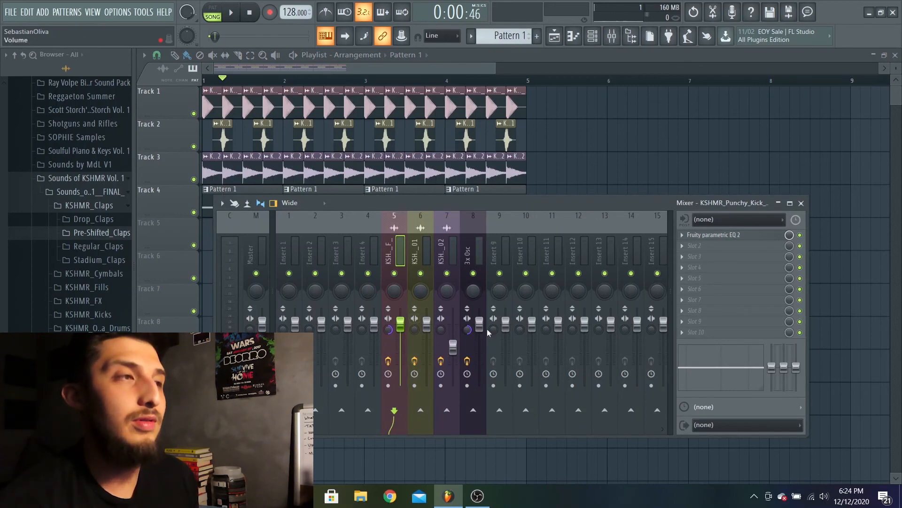
key("F9")
key("space")
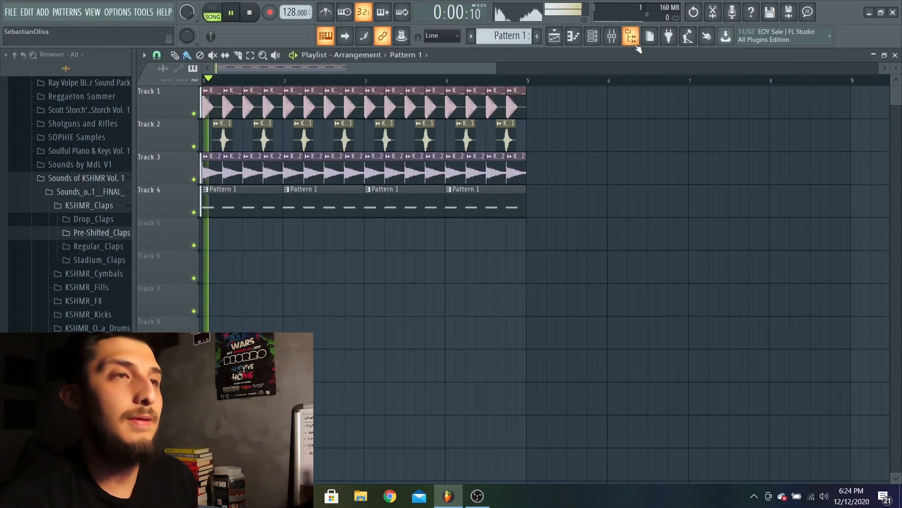
left_click(618, 41)
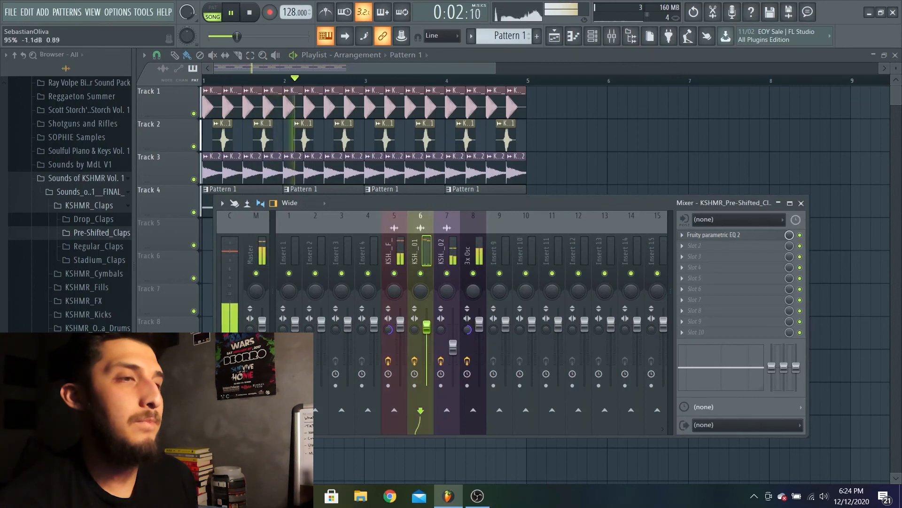
left_click_drag(481, 327, 481, 336)
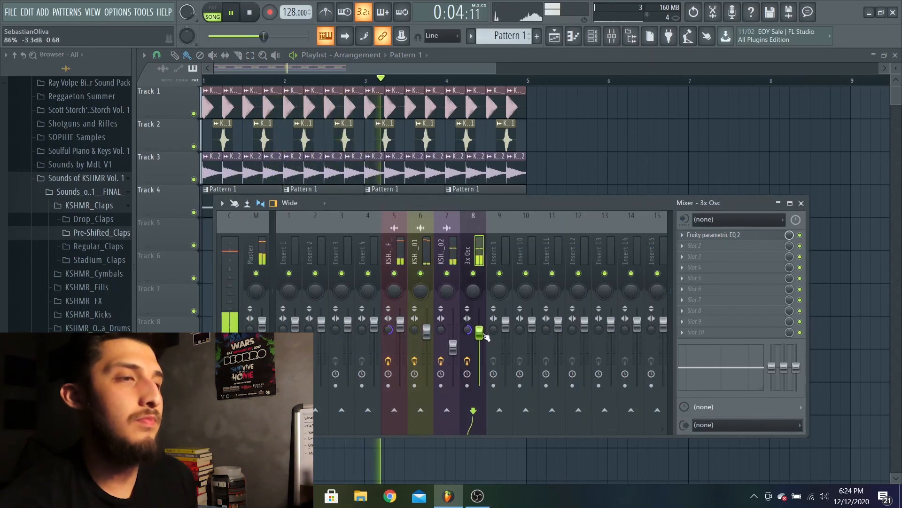
Lower the kick, ride, claps and 3x Osc faders further during playback to balance the mix, and stop the song.
left_click_drag(404, 332, 404, 339)
left_click_drag(456, 350, 458, 360)
left_click_drag(433, 332, 480, 341)
left_click_drag(404, 334, 406, 340)
key("space")
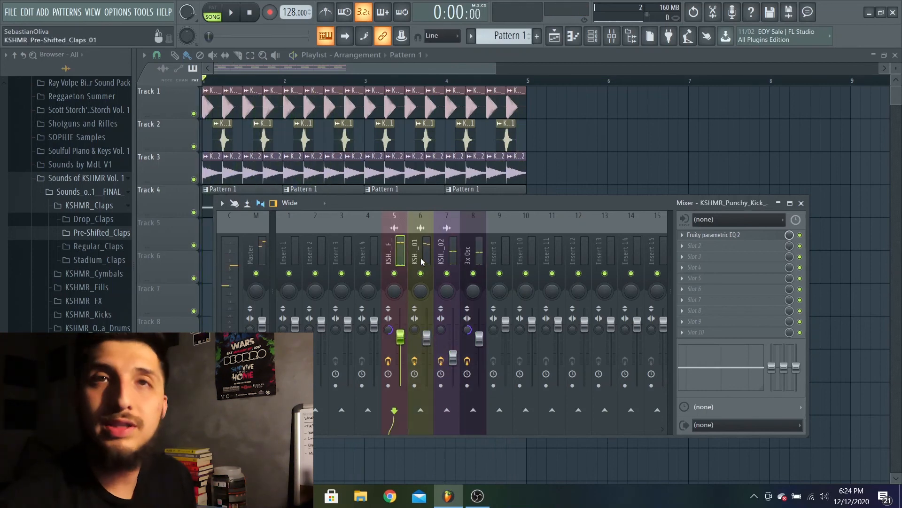